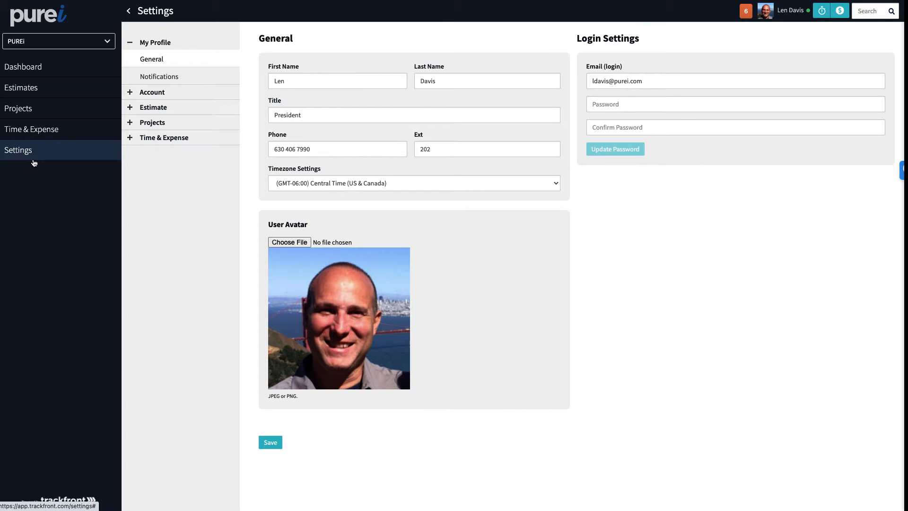
# - In the account's term dictionary, rename Estimate to Proposal and Estimates to Proposals
pyautogui.click(129, 95)
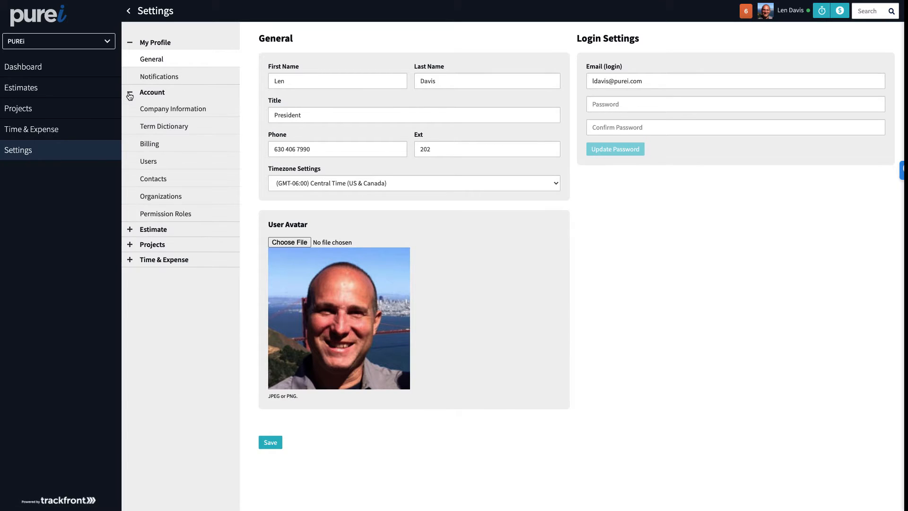
pyautogui.click(198, 127)
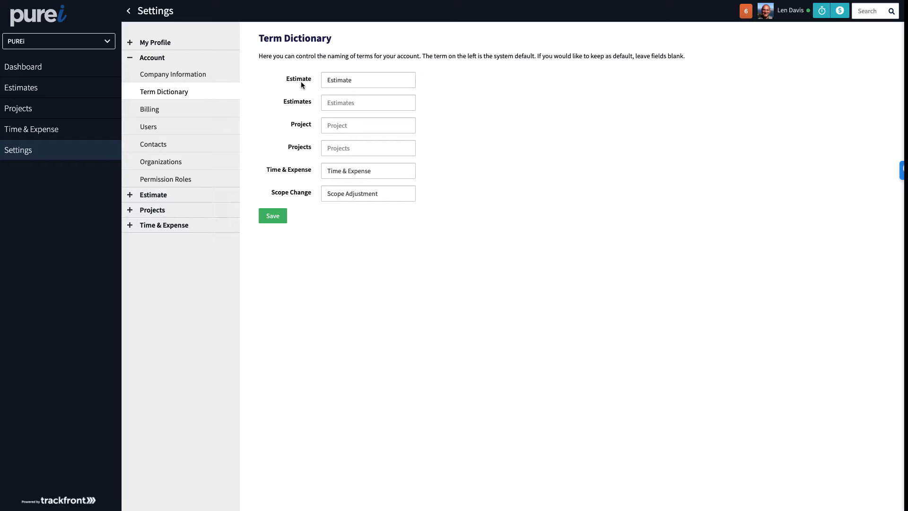
pyautogui.doubleClick(352, 80)
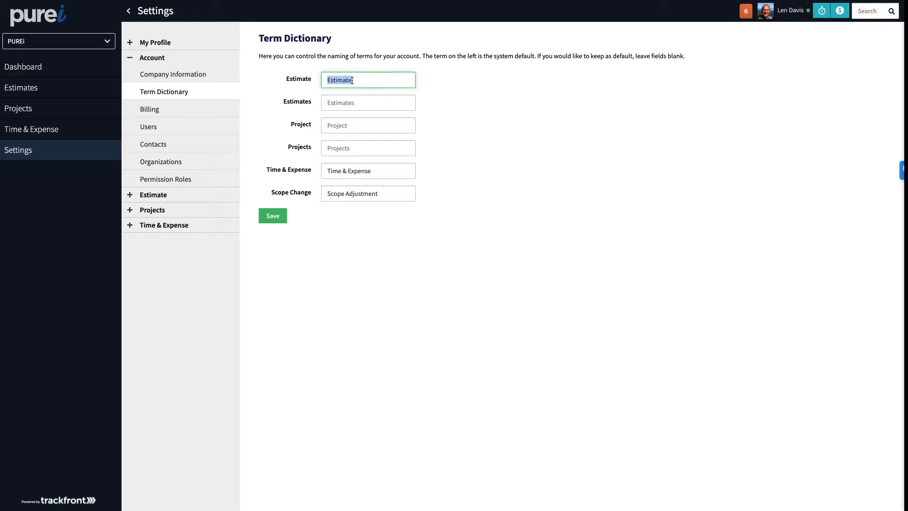
pyautogui.write('Proposal')
pyautogui.press('Tab')
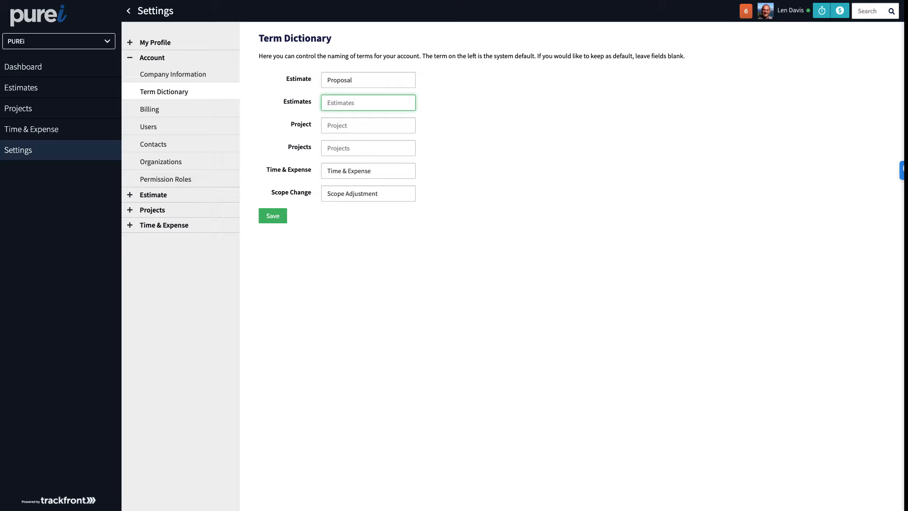
pyautogui.write('Proposals')
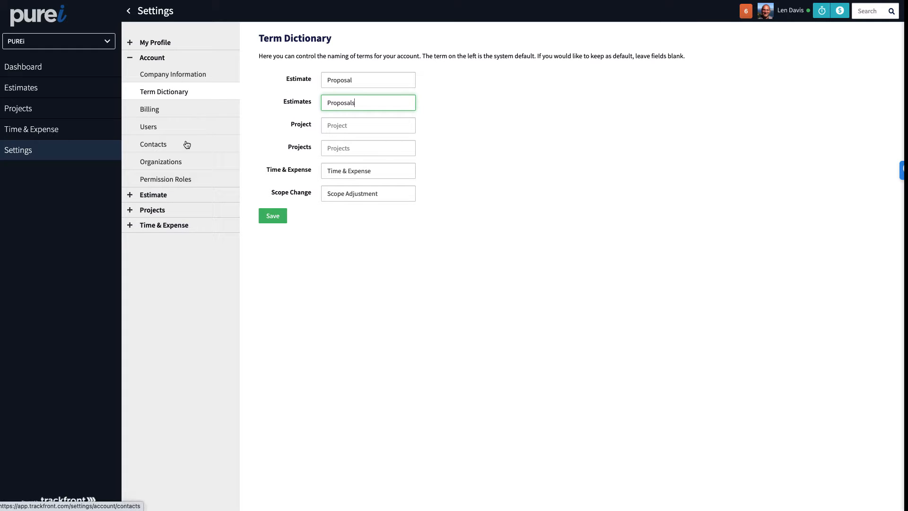
# - Examine the Staff permission role's settings for estimates, projects, and time and expense
pyautogui.click(206, 182)
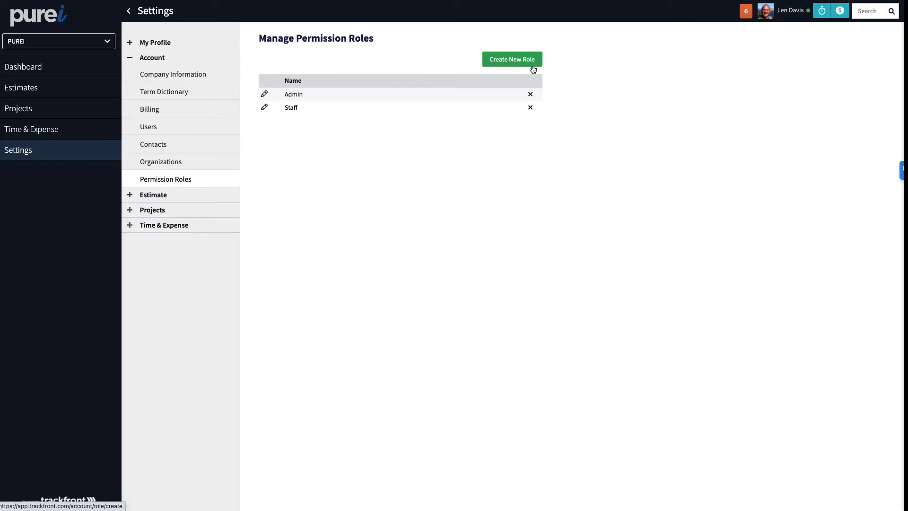
pyautogui.click(265, 109)
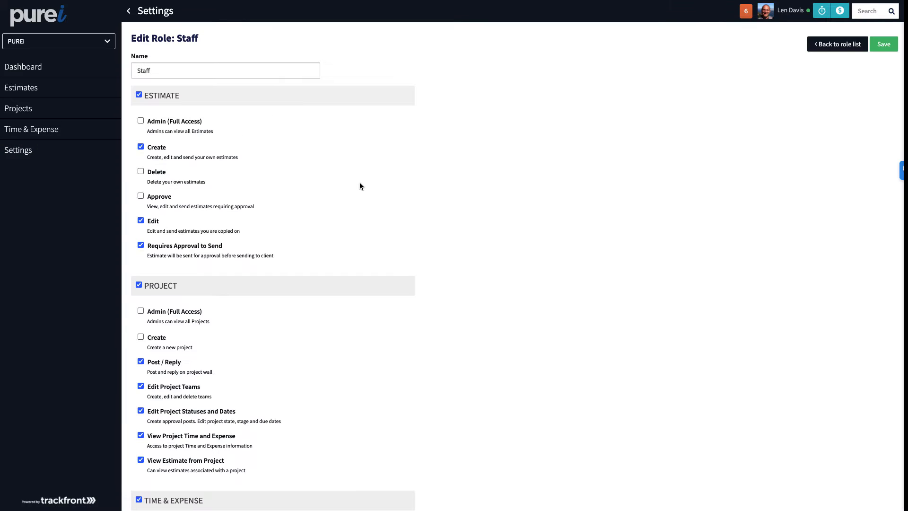
pyautogui.scroll(-4, 284, 172)
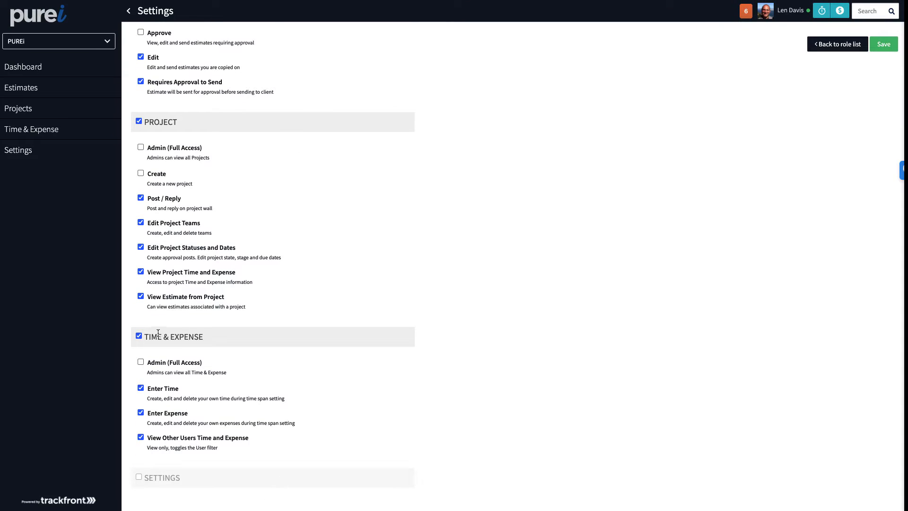
pyautogui.scroll(4, 324, 195)
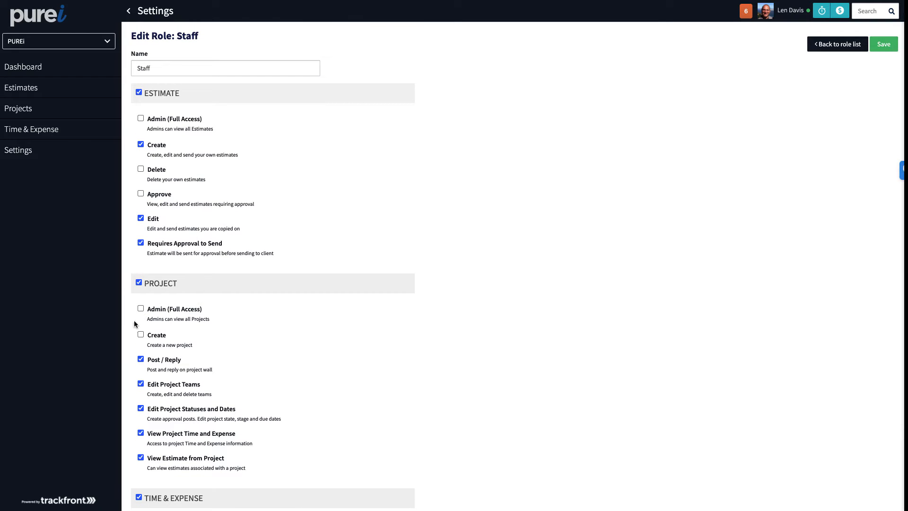
pyautogui.scroll(-1, 310, 320)
pyautogui.scroll(-2, 311, 318)
pyautogui.scroll(3, 304, 312)
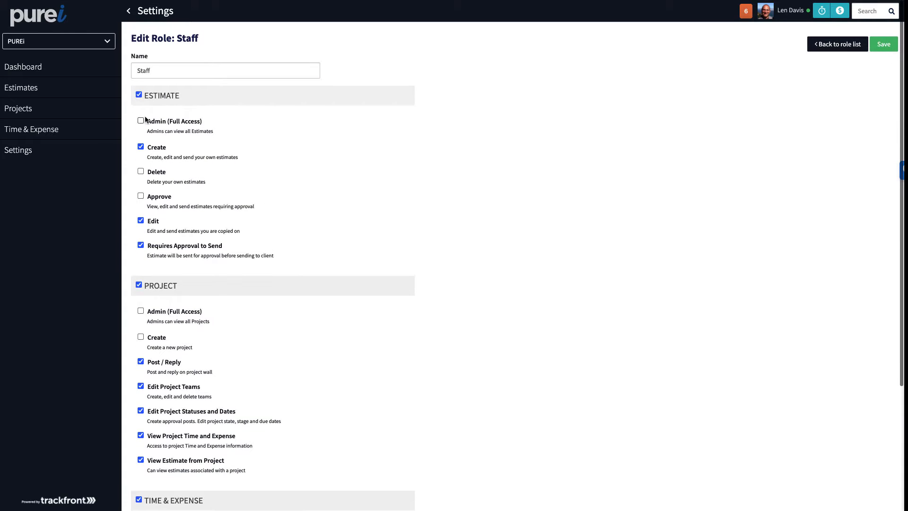
pyautogui.scroll(-3, 220, 308)
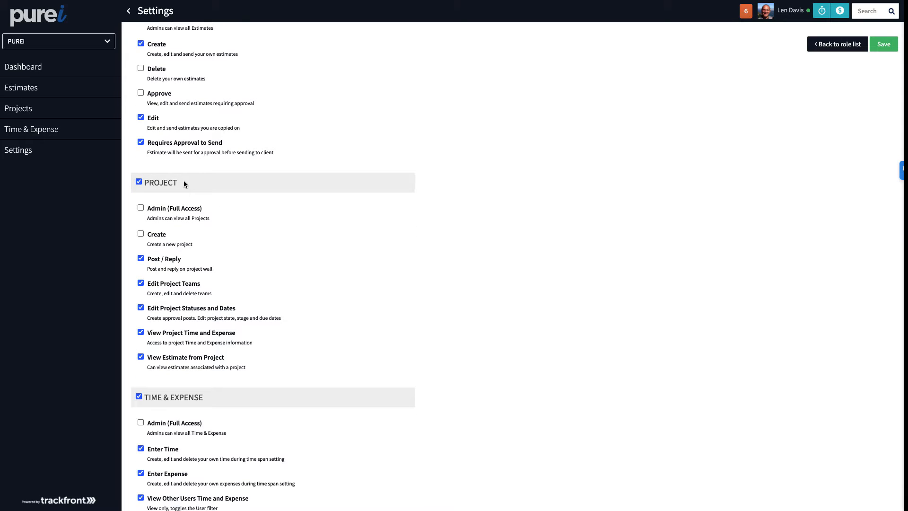
pyautogui.scroll(1, 234, 199)
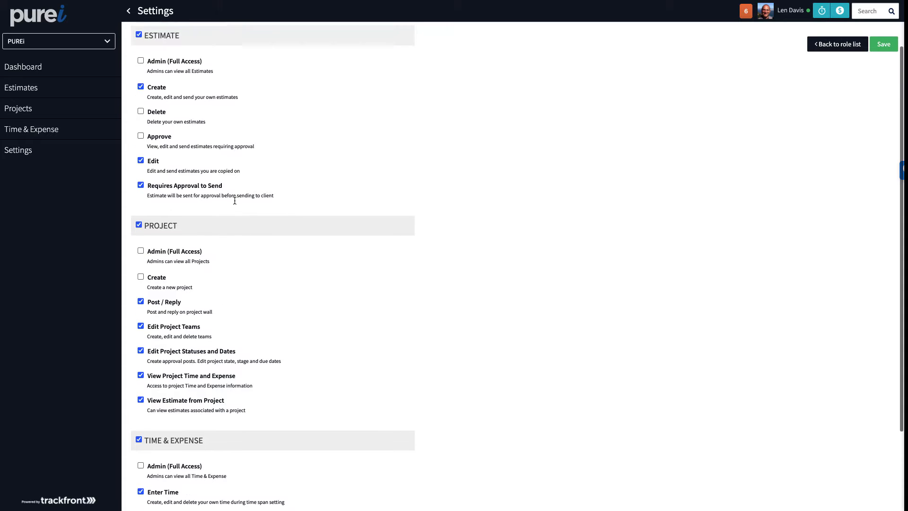
pyautogui.scroll(-3, 290, 352)
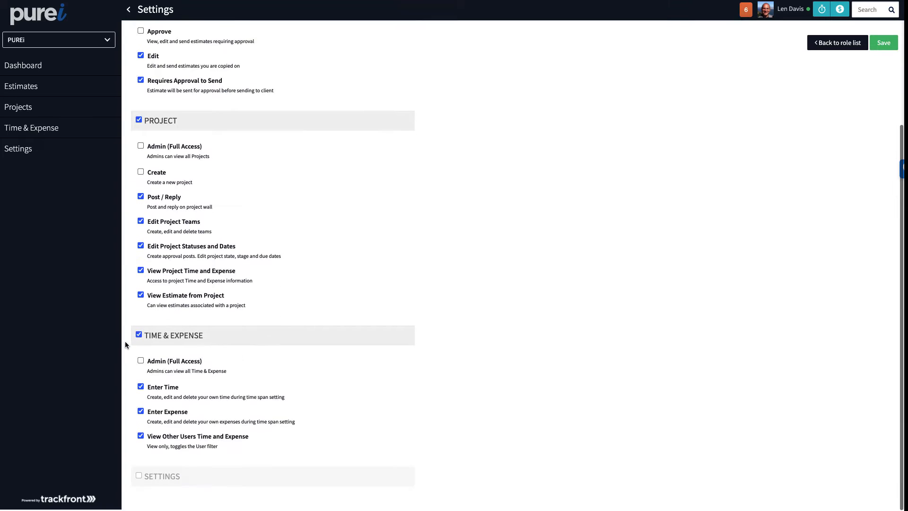
pyautogui.scroll(2, 262, 338)
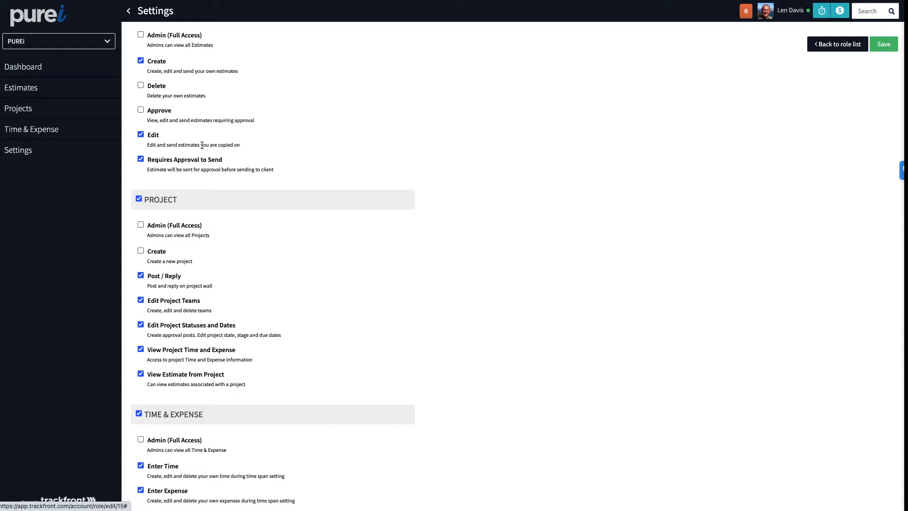
pyautogui.scroll(2, 268, 150)
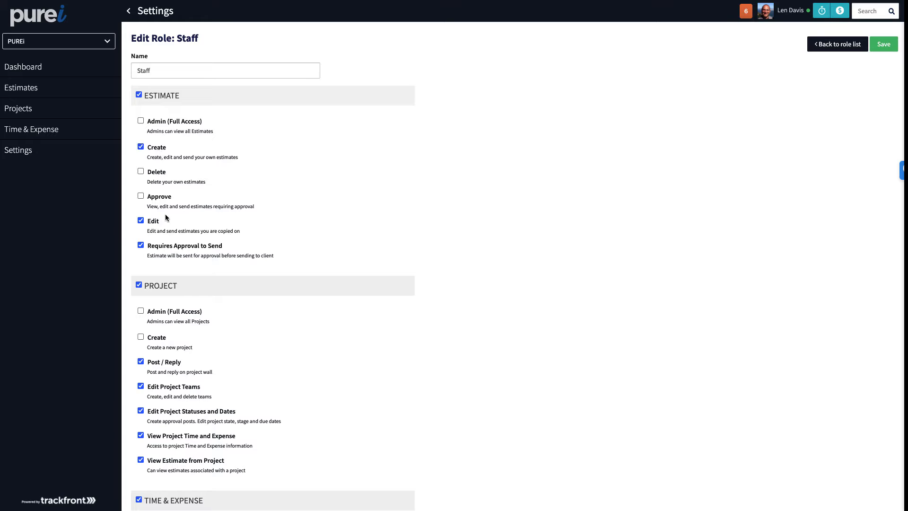
pyautogui.scroll(-1, 274, 235)
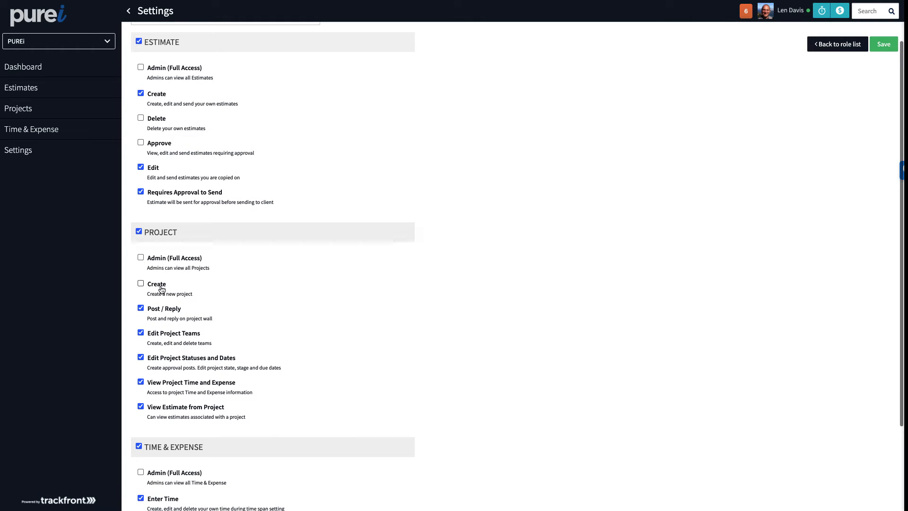
pyautogui.scroll(-1, 204, 296)
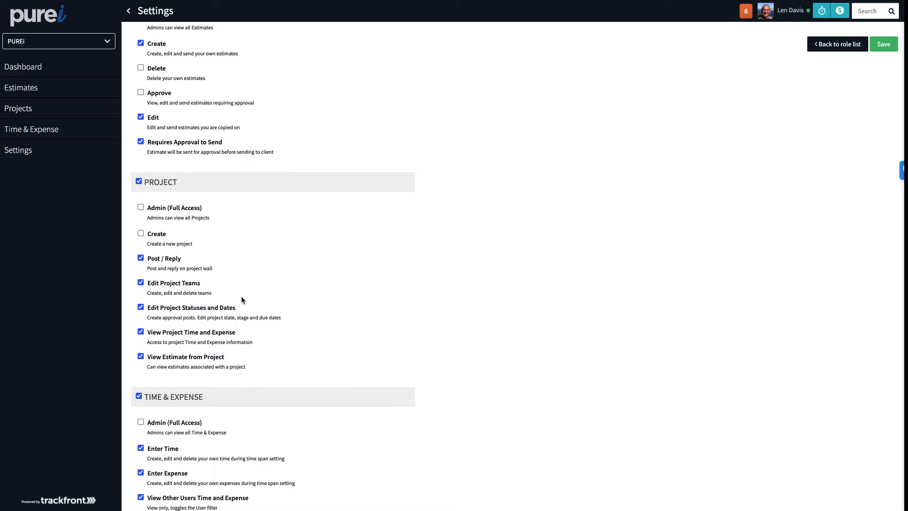
pyautogui.scroll(2, 242, 296)
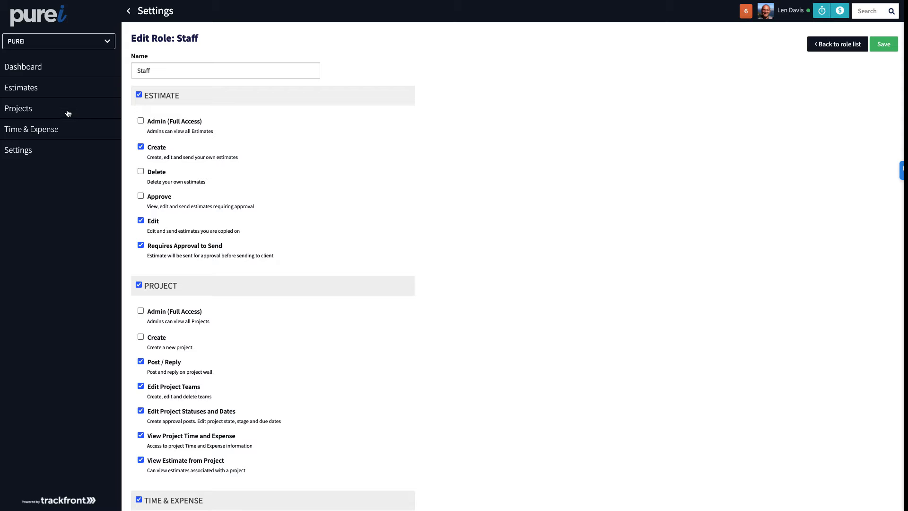
# - Return to the permission roles, examine the Admin role's permissions in every section, and save the role
pyautogui.click(127, 11)
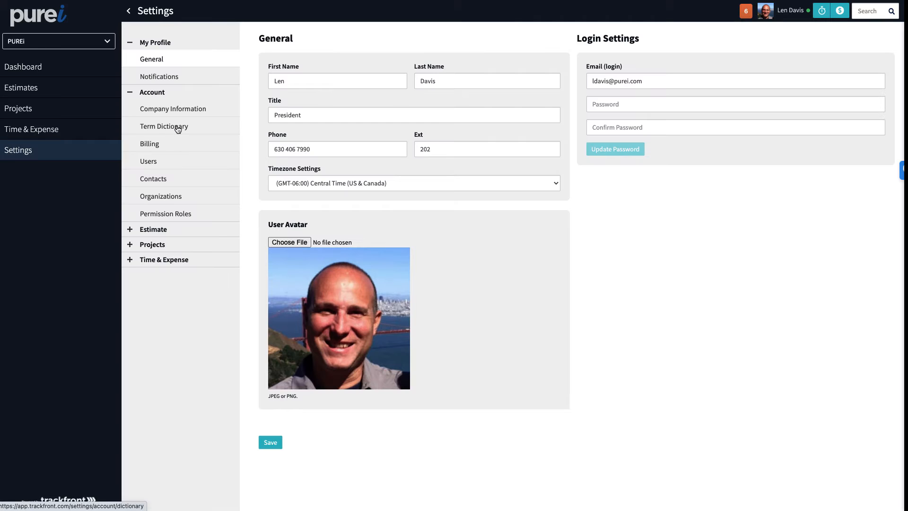
pyautogui.click(170, 214)
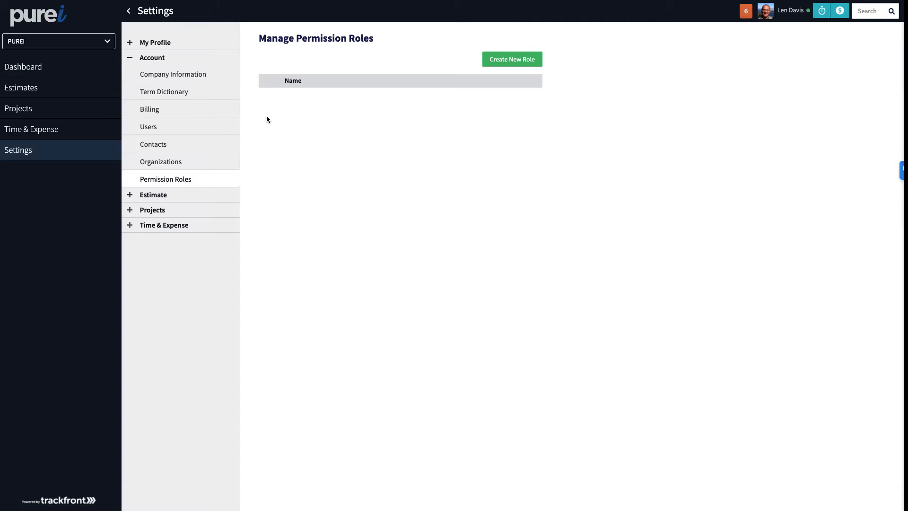
pyautogui.click(264, 94)
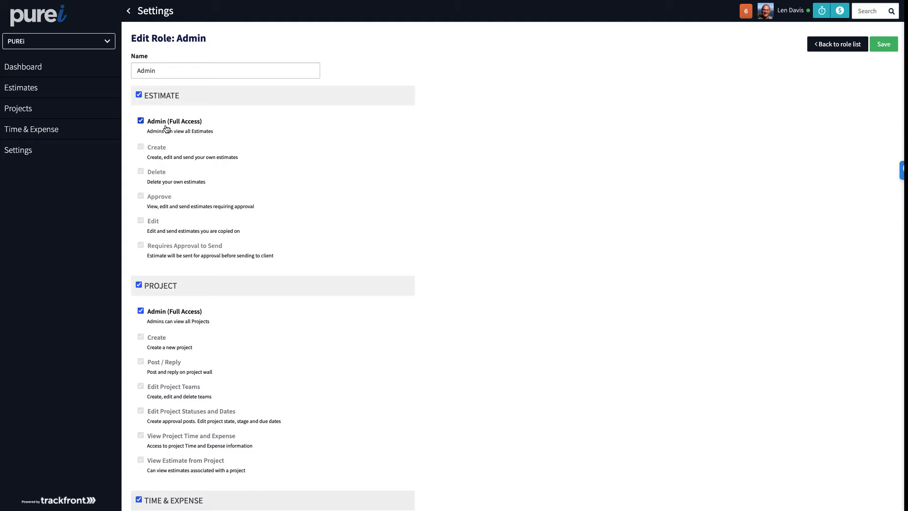
pyautogui.scroll(-2, 197, 202)
pyautogui.scroll(-3, 283, 280)
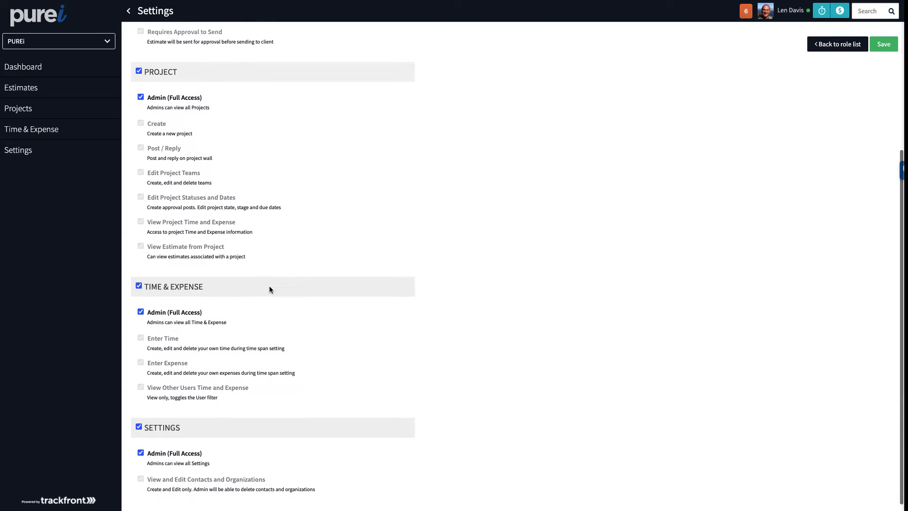
pyautogui.scroll(5, 294, 316)
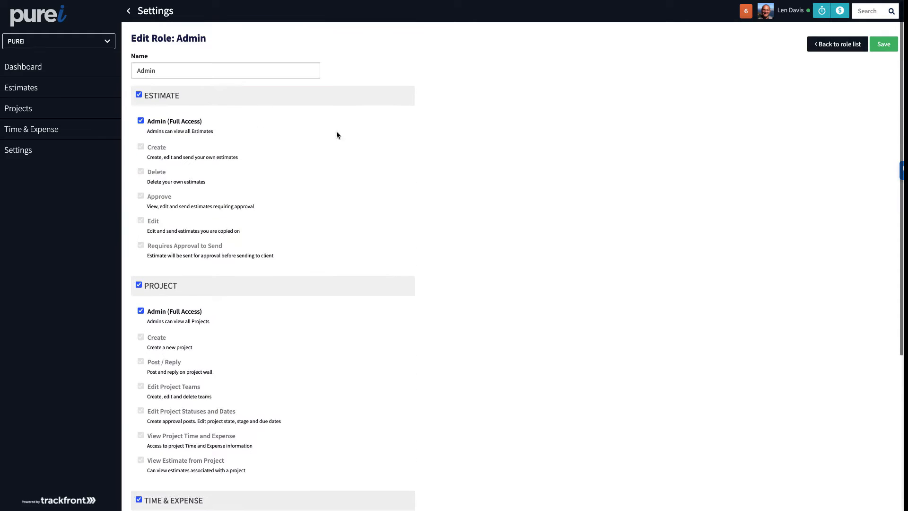
pyautogui.click(883, 44)
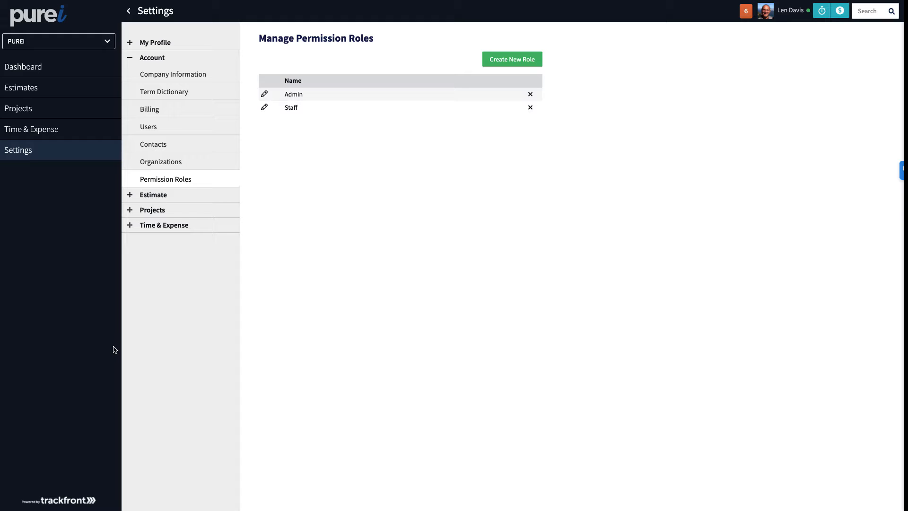
# - Read through the estimate document titled Terms & Conditions and return to the list without editing it
pyautogui.click(130, 196)
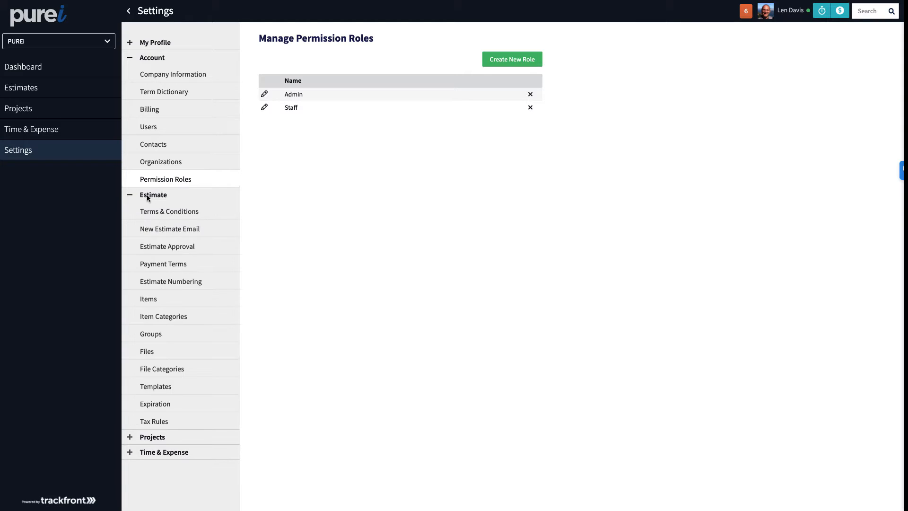
pyautogui.click(169, 214)
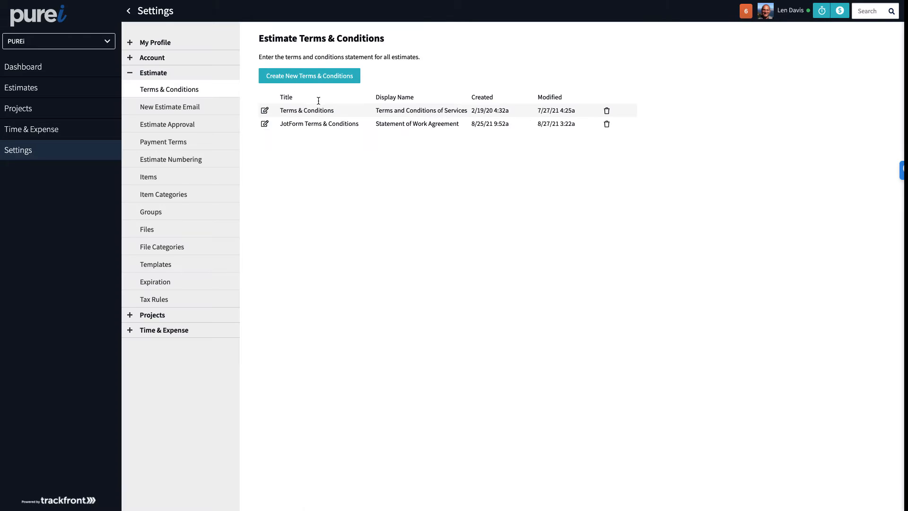
pyautogui.click(265, 111)
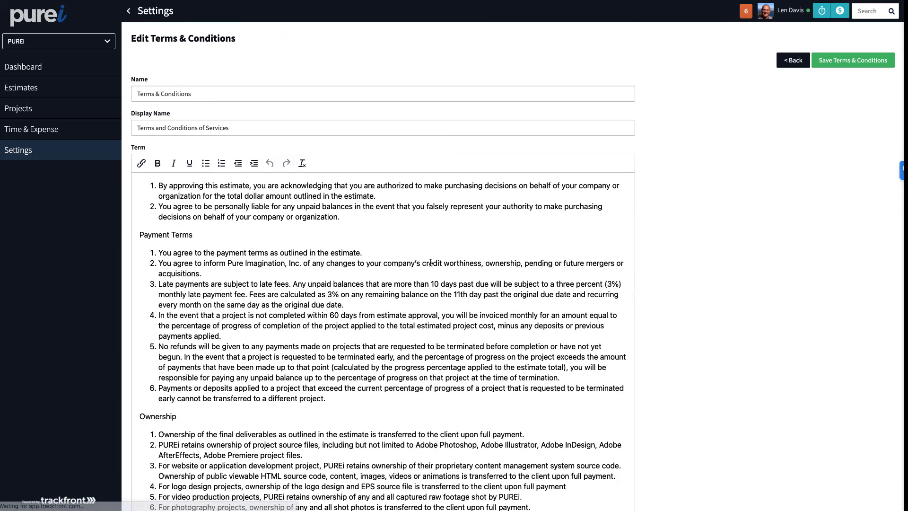
pyautogui.scroll(-5, 430, 262)
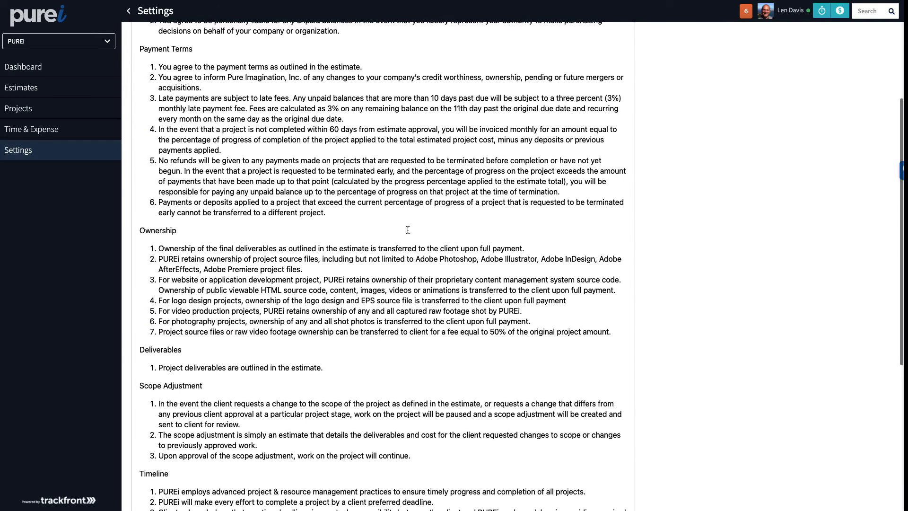
pyautogui.scroll(5, 408, 230)
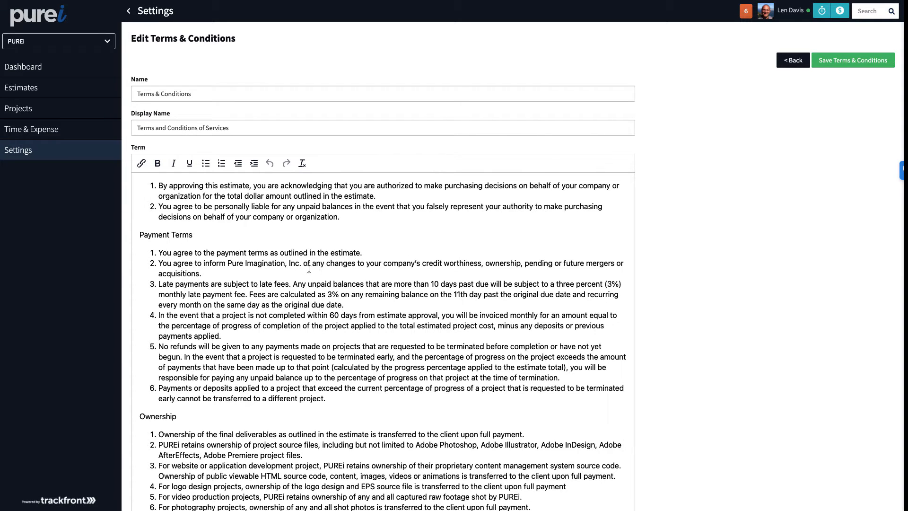
pyautogui.scroll(-5, 309, 281)
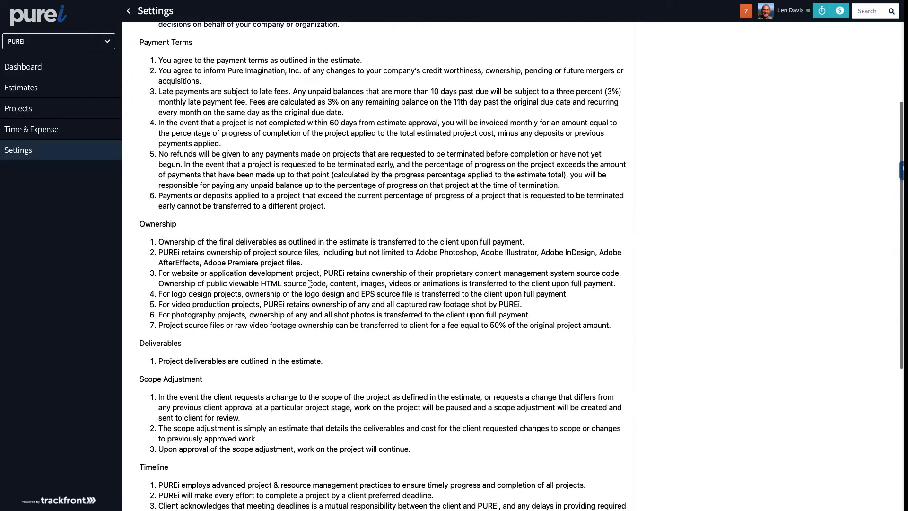
pyautogui.scroll(5, 203, 282)
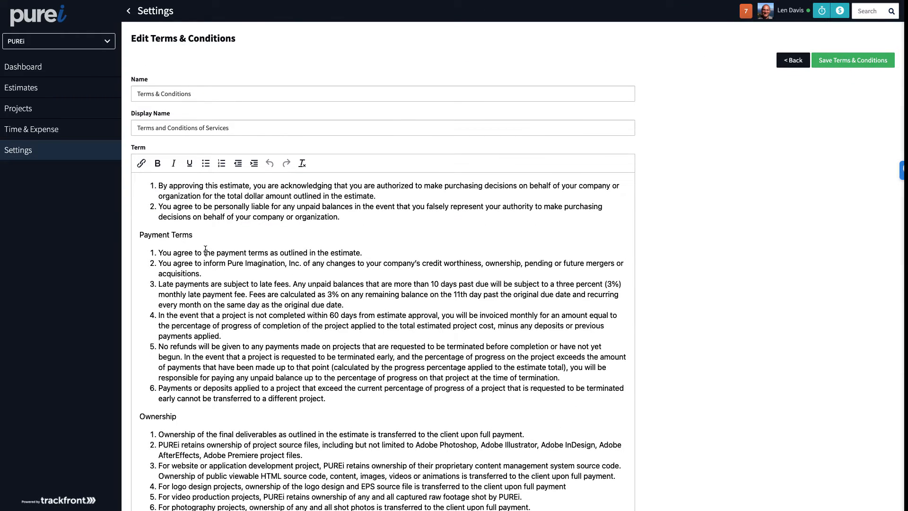
pyautogui.click(797, 60)
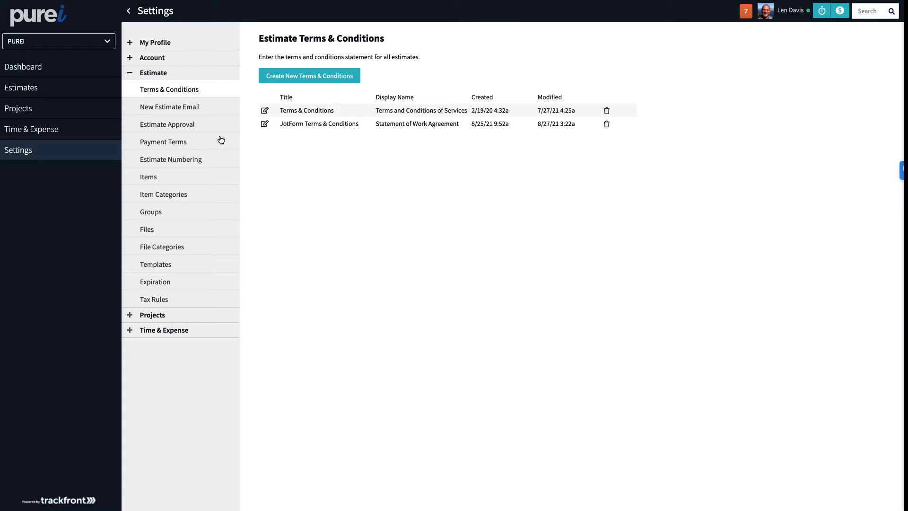
# - Look at the estimate payment terms and the form for a new payment term, closing it without adding one
pyautogui.click(185, 142)
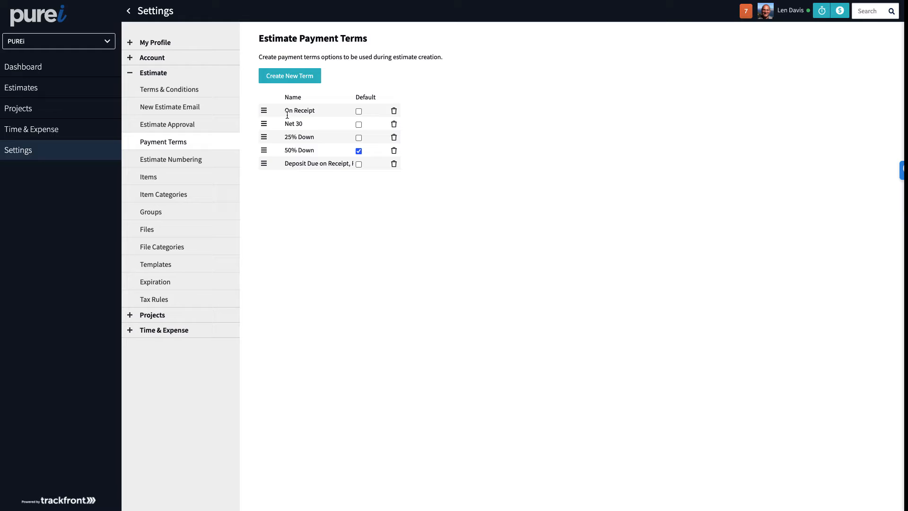
pyautogui.click(283, 82)
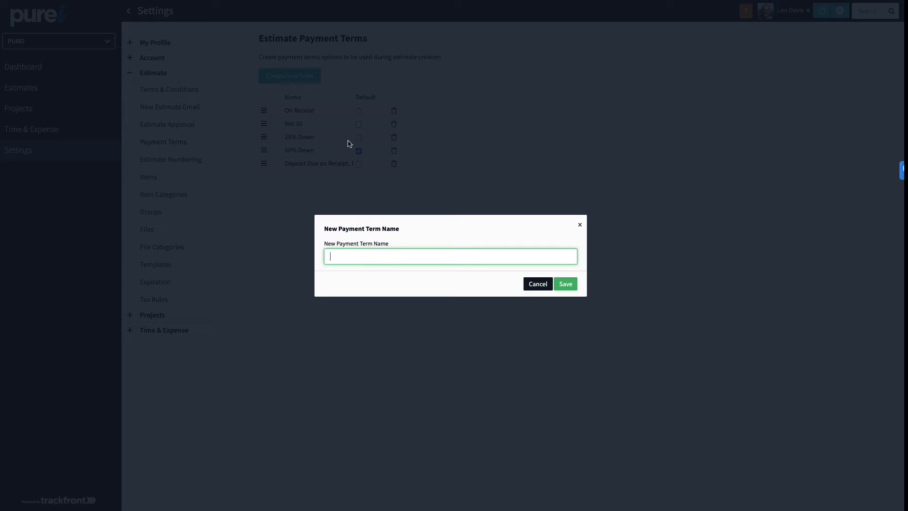
pyautogui.click(538, 284)
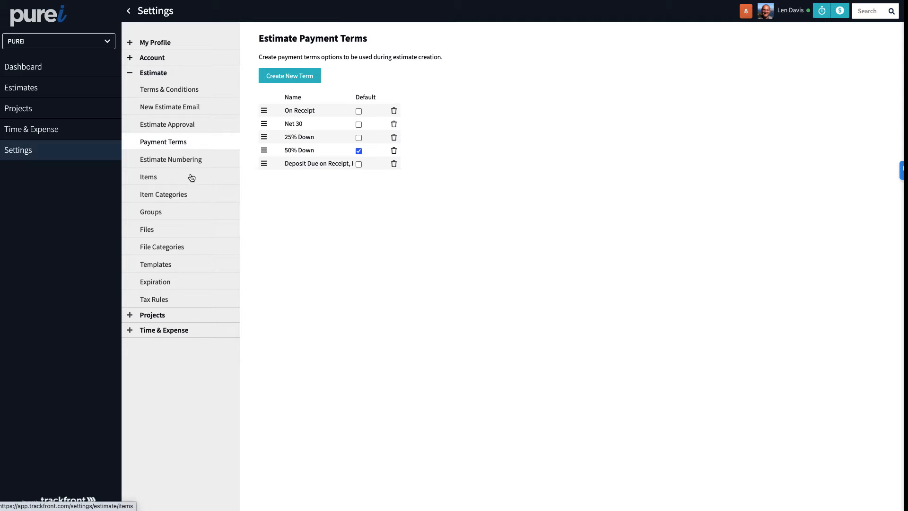
# - Look at the estimate numbering setting and browse the list of estimate items with their rates and categories
pyautogui.click(185, 159)
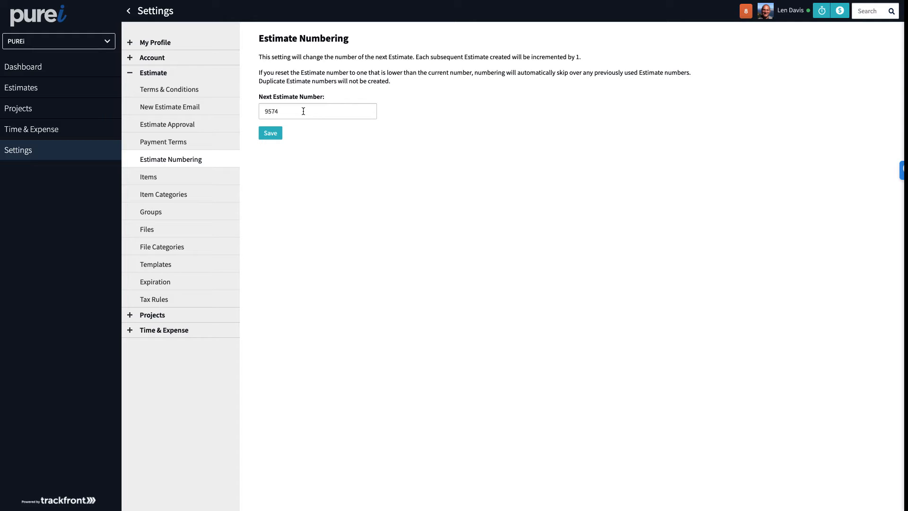
pyautogui.click(194, 176)
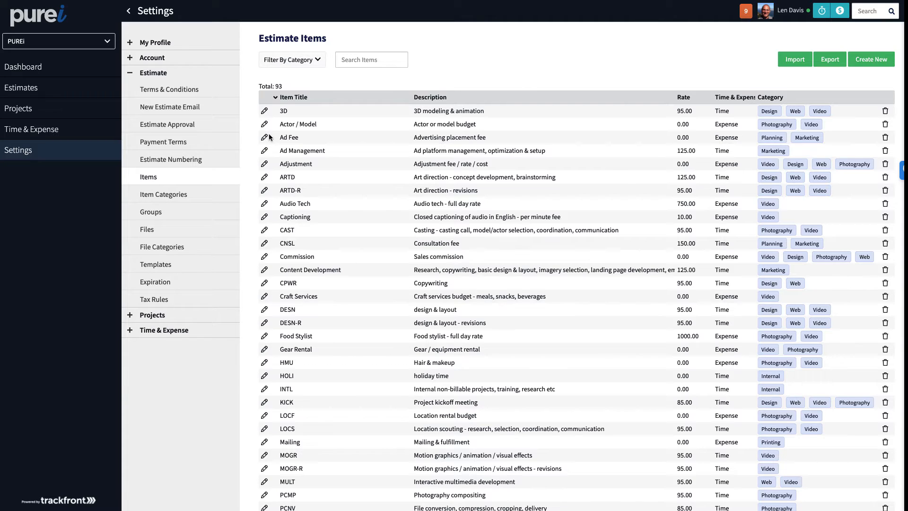
pyautogui.scroll(-2, 301, 293)
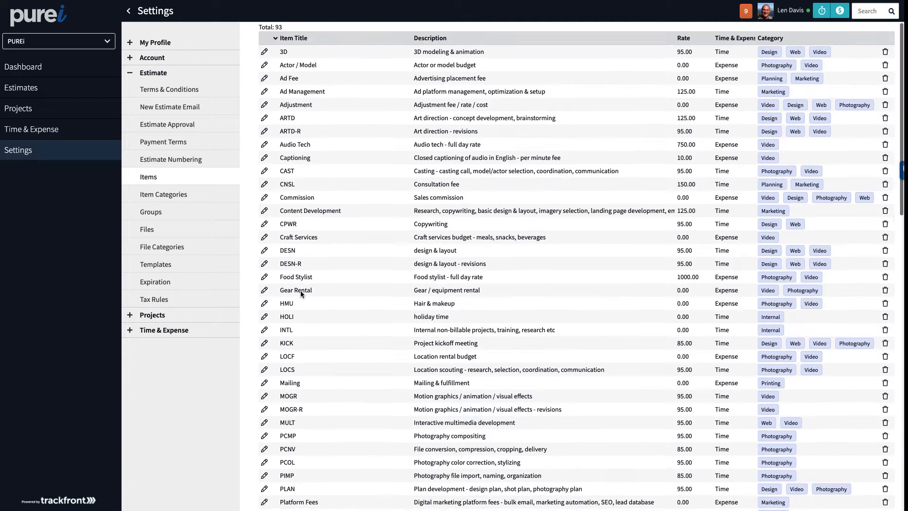
pyautogui.scroll(2, 300, 291)
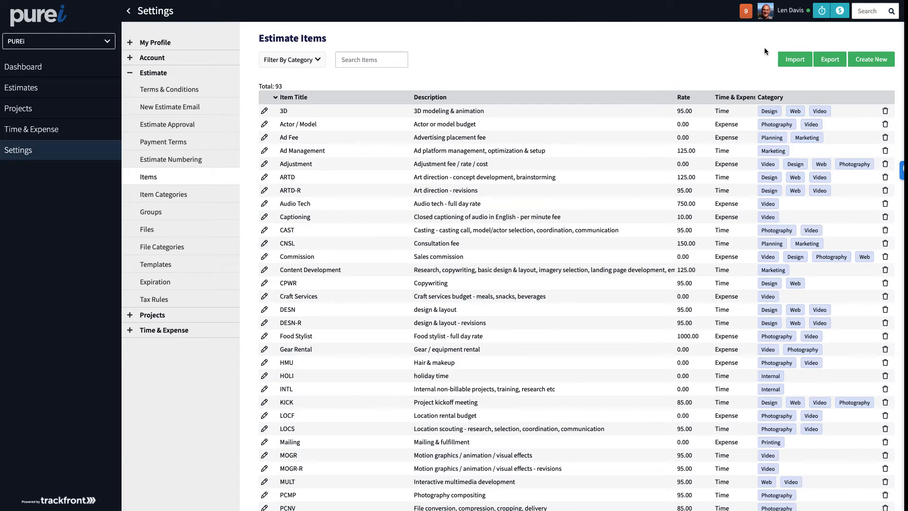
# - Go through the title, description, rate, adjustment, tax and category fields of a new estimate item, and cancel without saving
pyautogui.click(875, 63)
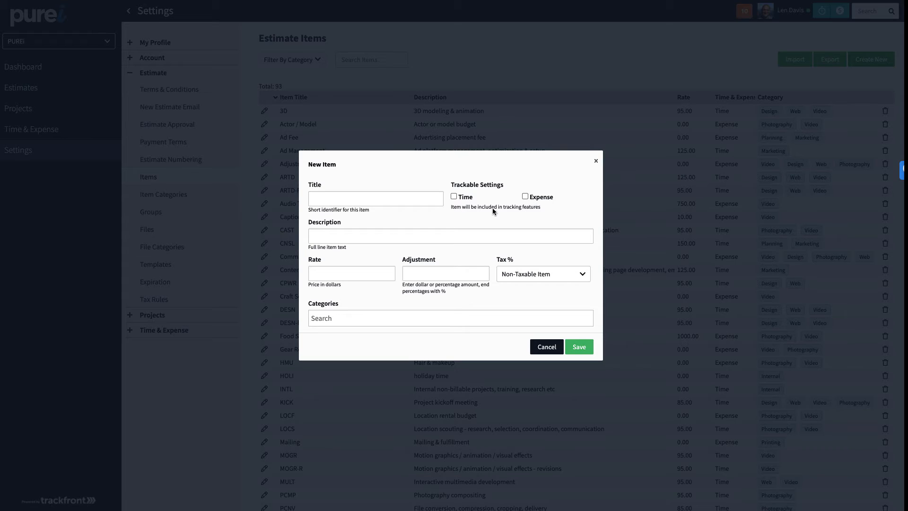
pyautogui.click(357, 199)
pyautogui.click(344, 238)
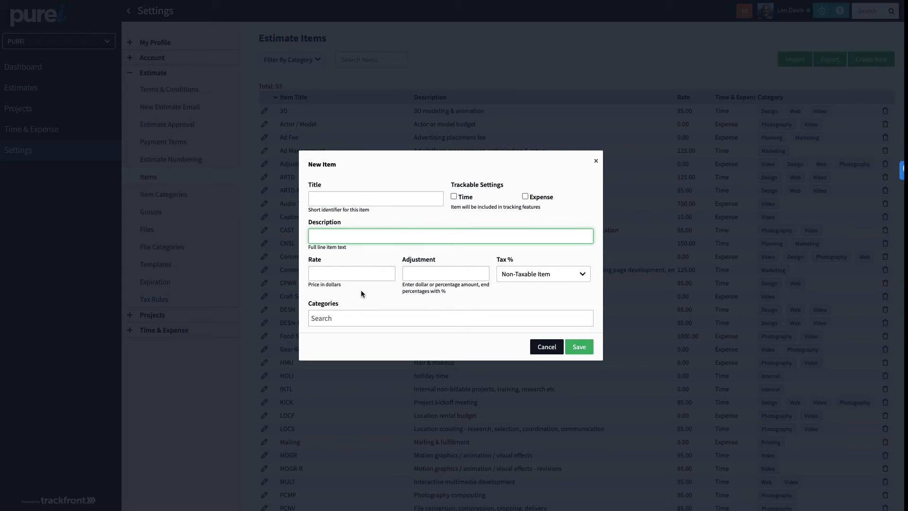
pyautogui.click(347, 273)
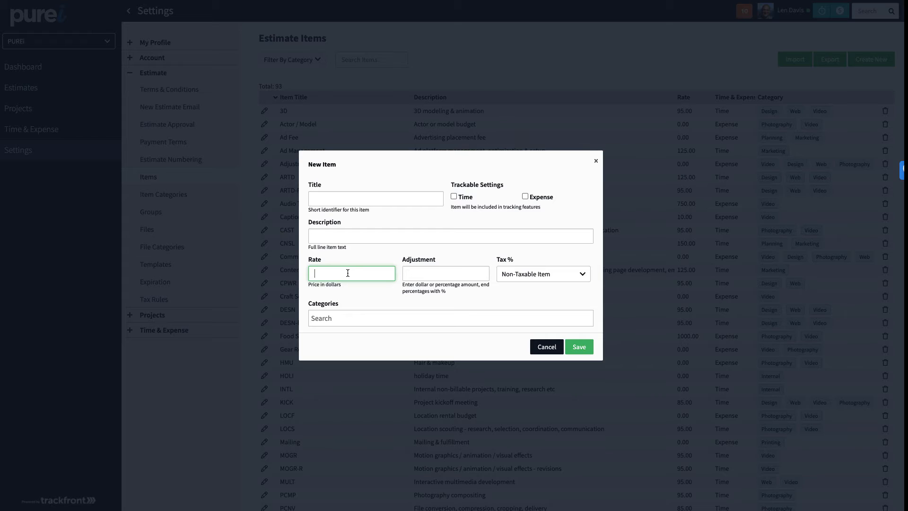
pyautogui.click(417, 272)
pyautogui.click(550, 279)
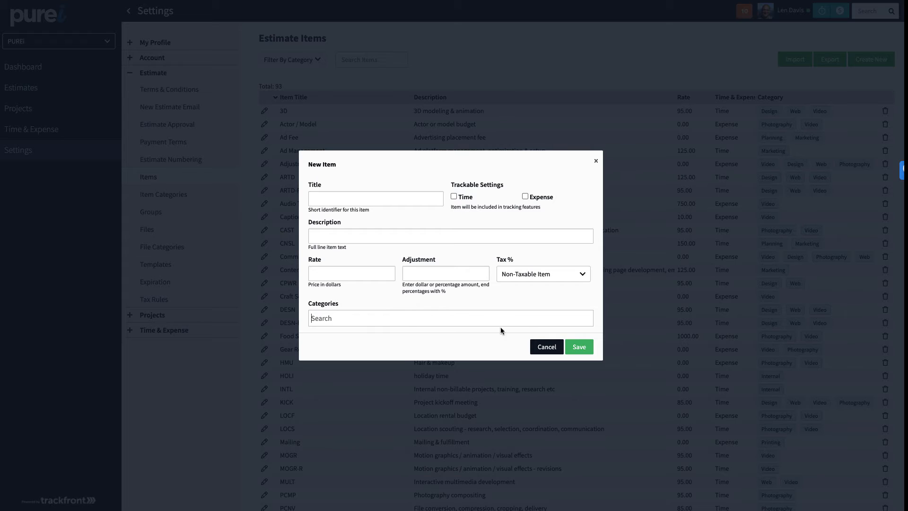
pyautogui.click(544, 346)
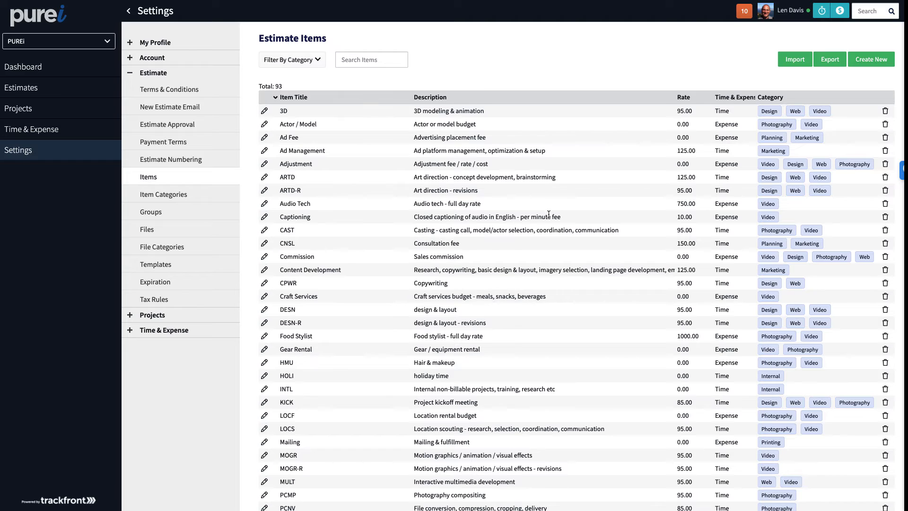
# - Look at the estimate item categories, and examine the items in the Blank Group and Design estimate groups
pyautogui.click(184, 198)
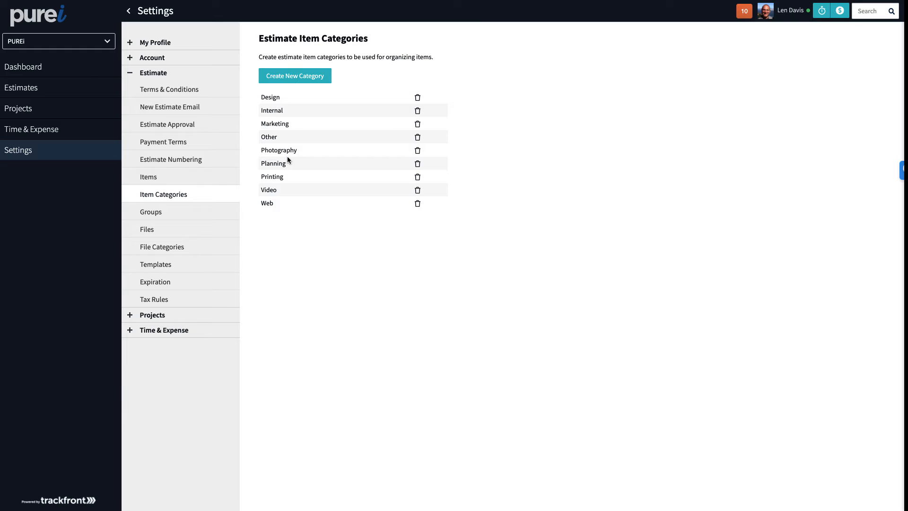
pyautogui.click(166, 217)
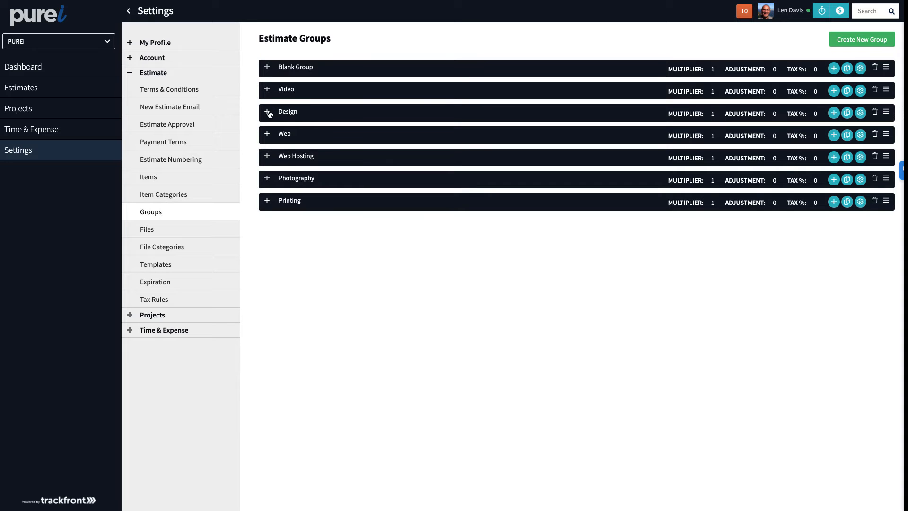
pyautogui.click(267, 67)
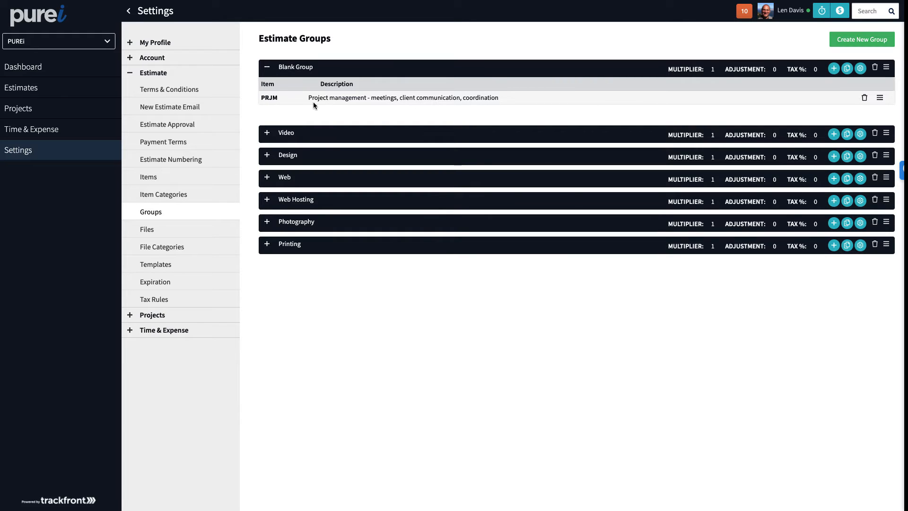
pyautogui.click(266, 67)
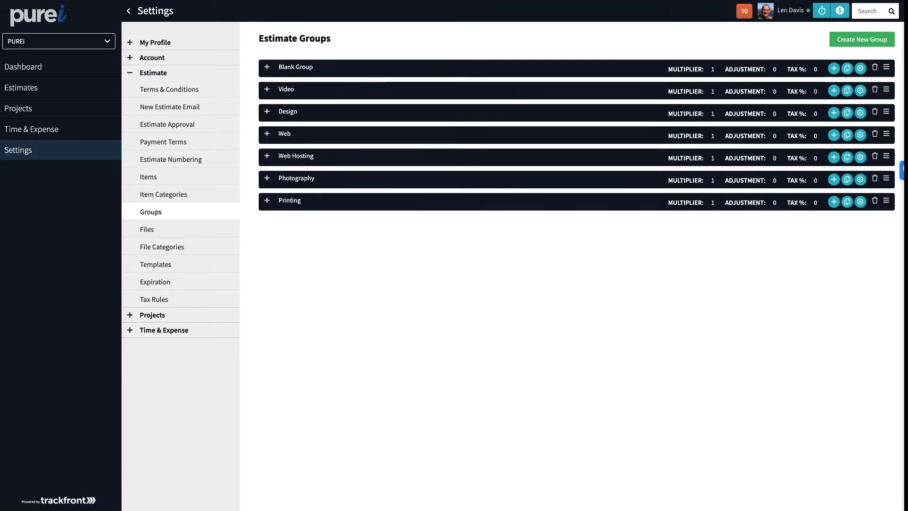
pyautogui.click(267, 114)
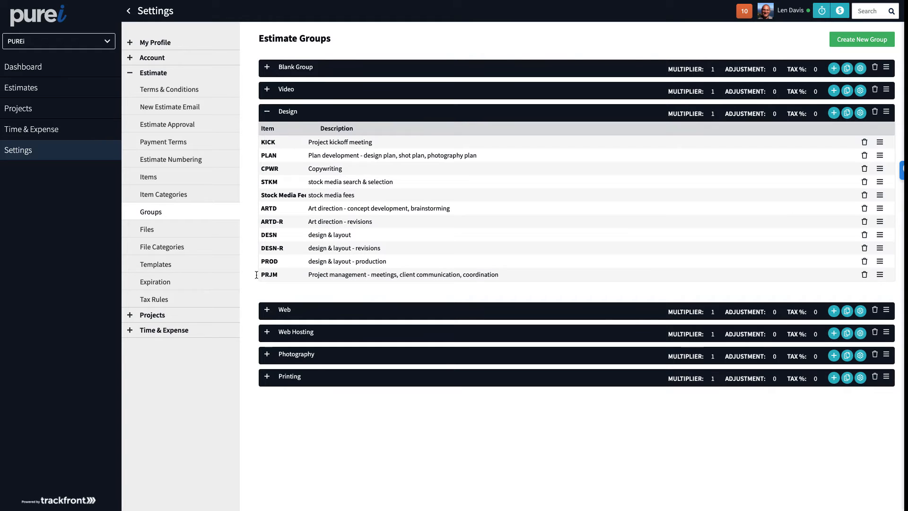
pyautogui.click(267, 114)
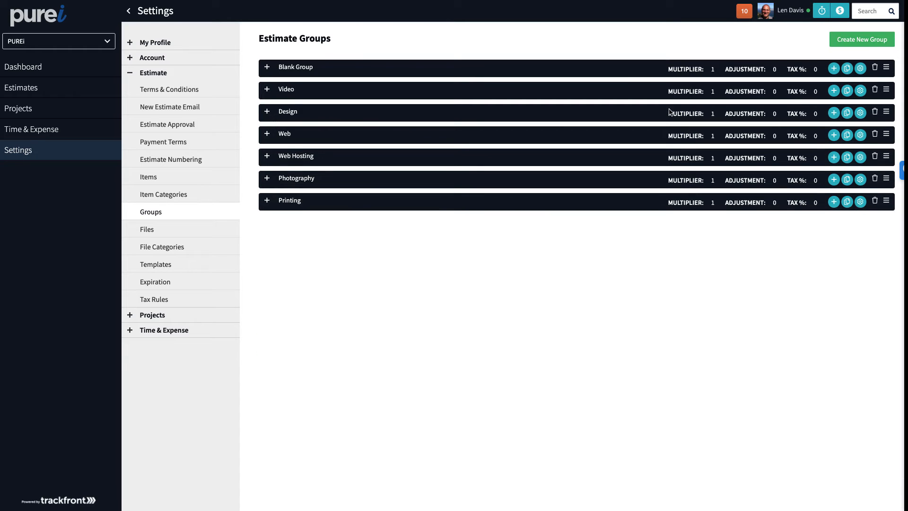
# - Look at the Design group's item picker and visibility settings, closing both without adding an item, and collapse the group
pyautogui.click(267, 113)
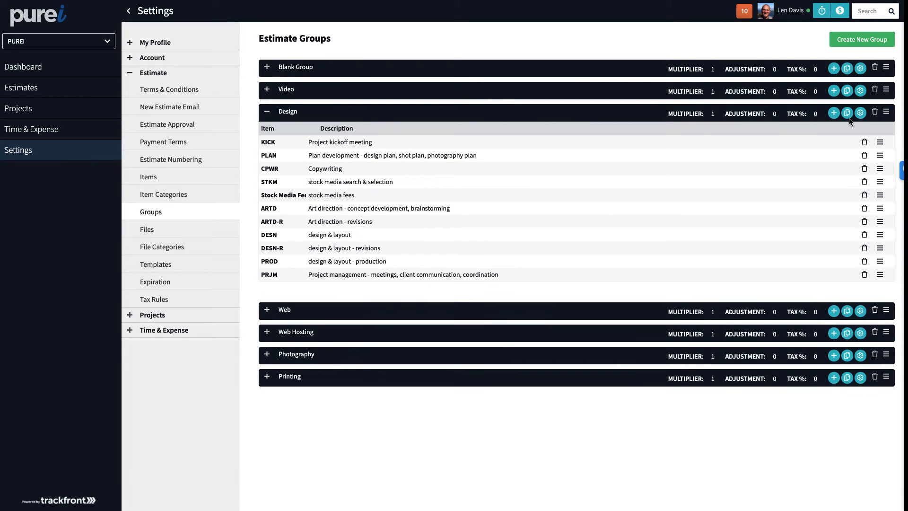
pyautogui.click(834, 114)
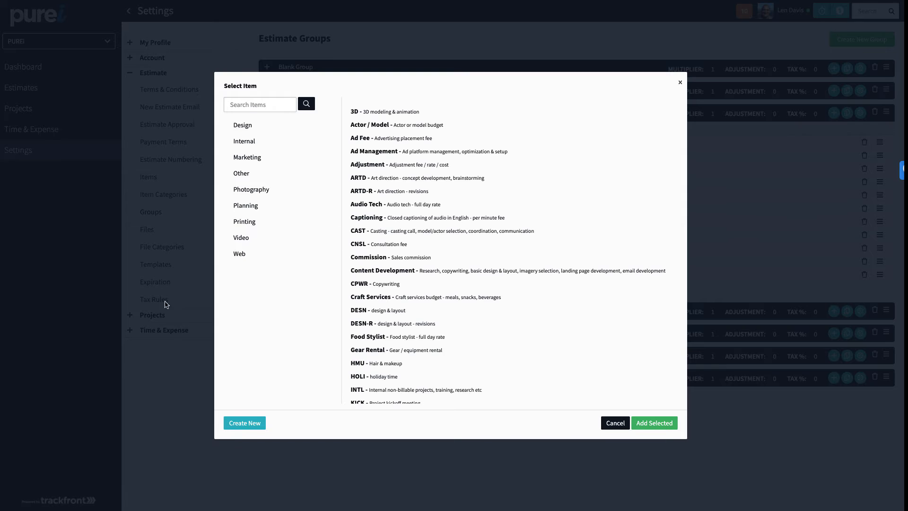
pyautogui.click(381, 211)
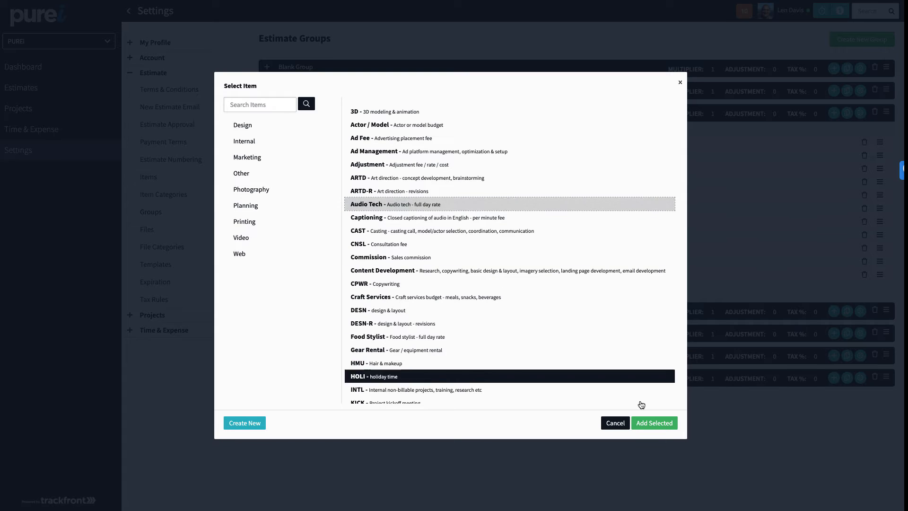
pyautogui.click(615, 423)
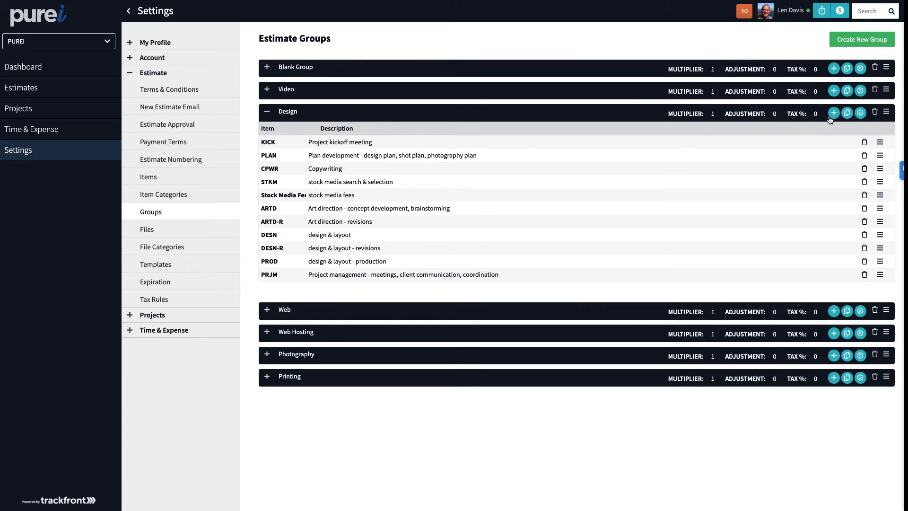
pyautogui.click(860, 112)
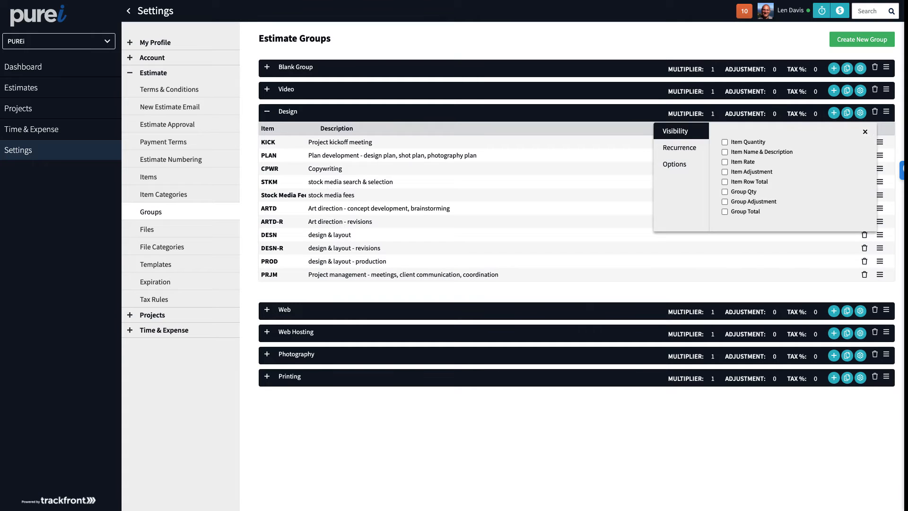
pyautogui.click(865, 133)
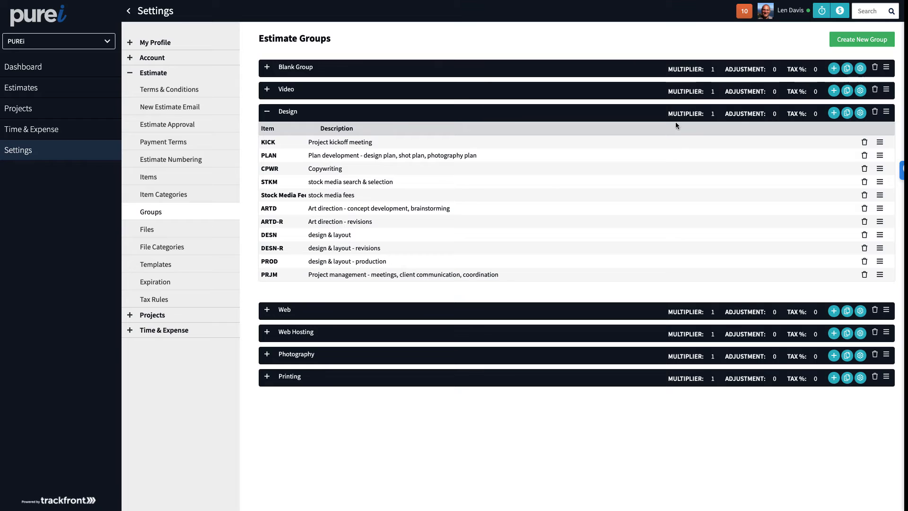
pyautogui.click(266, 113)
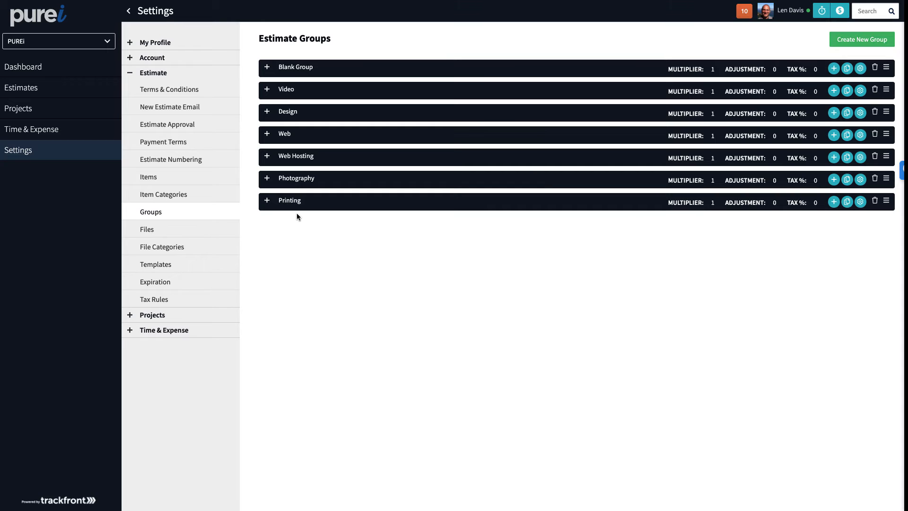
# - View the estimate tax rules and the list of project stages
pyautogui.click(162, 297)
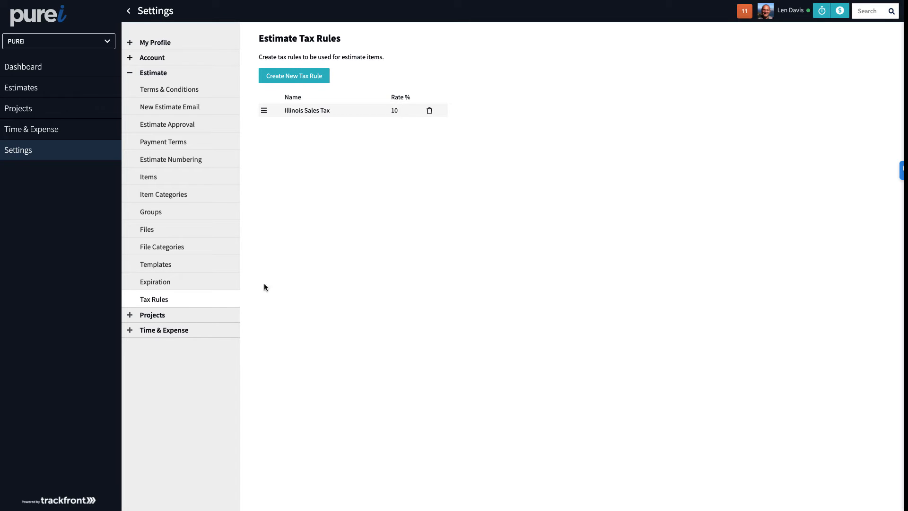
pyautogui.click(132, 318)
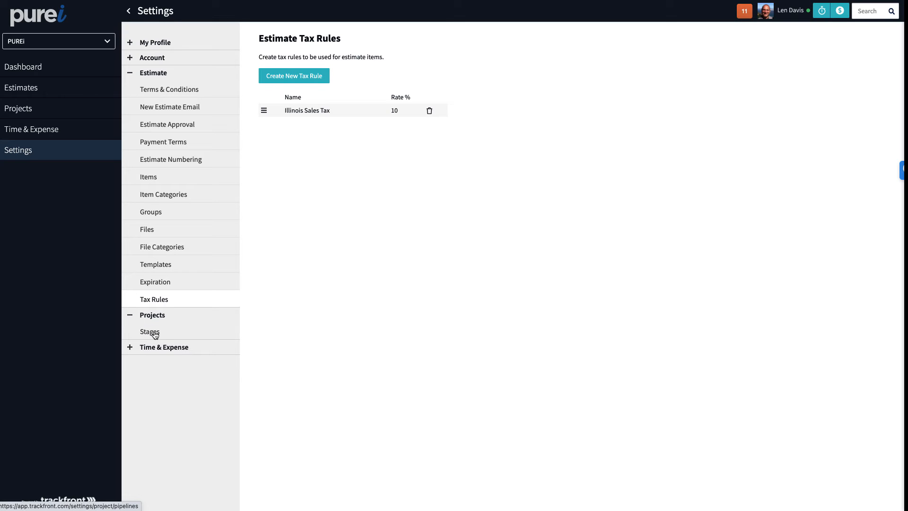
pyautogui.click(155, 334)
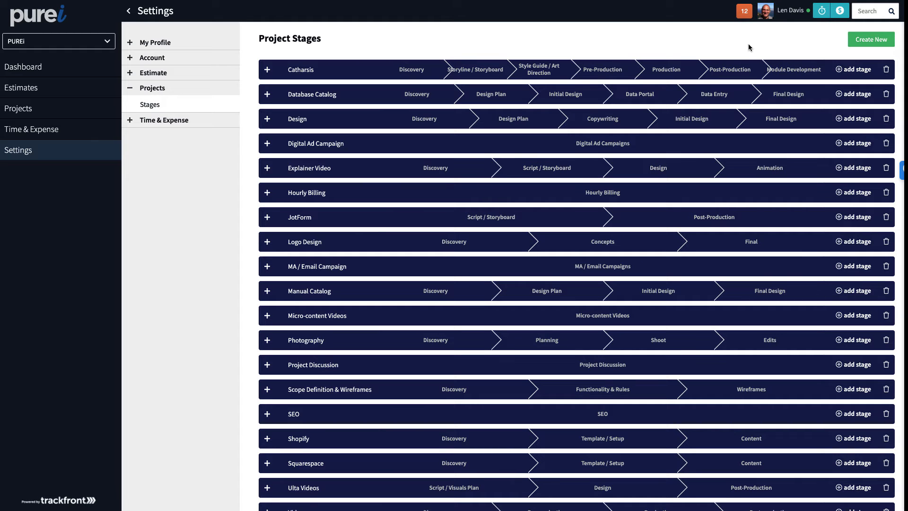
# - Add a new stage to the Design project stages and delete it again
pyautogui.click(268, 121)
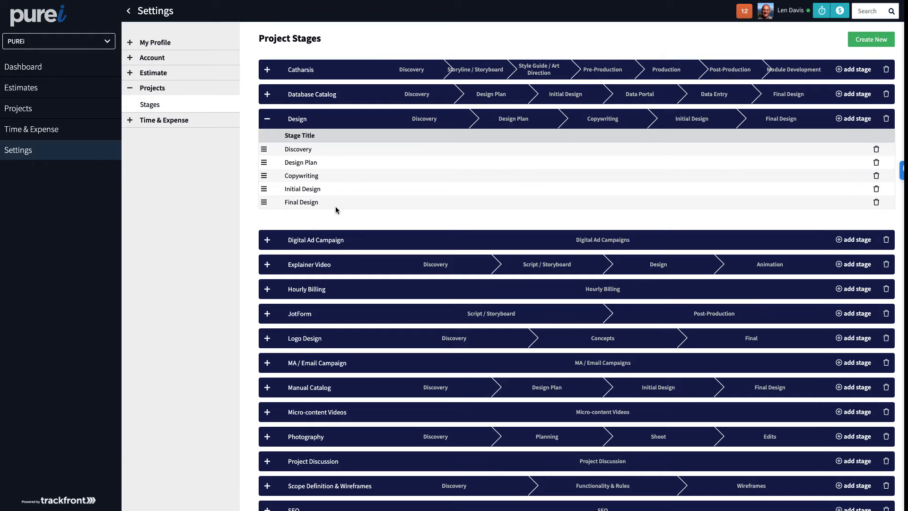
pyautogui.click(849, 121)
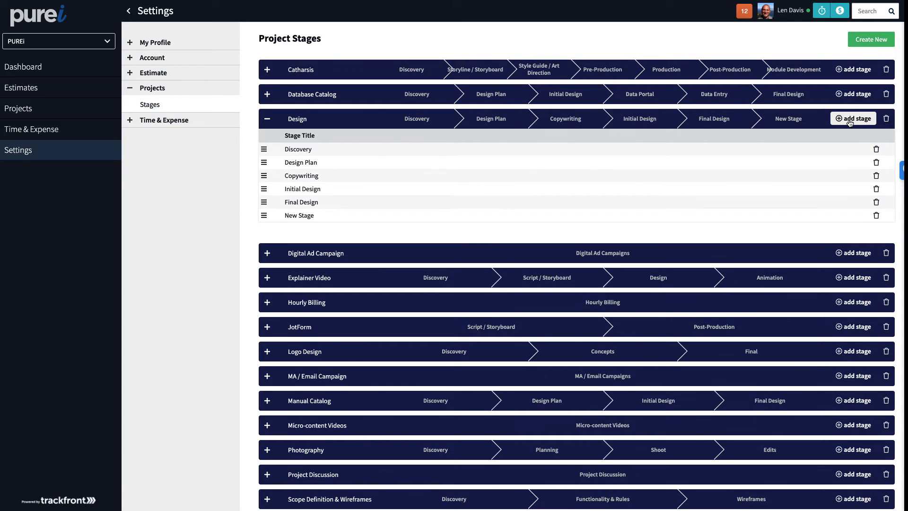
pyautogui.click(876, 216)
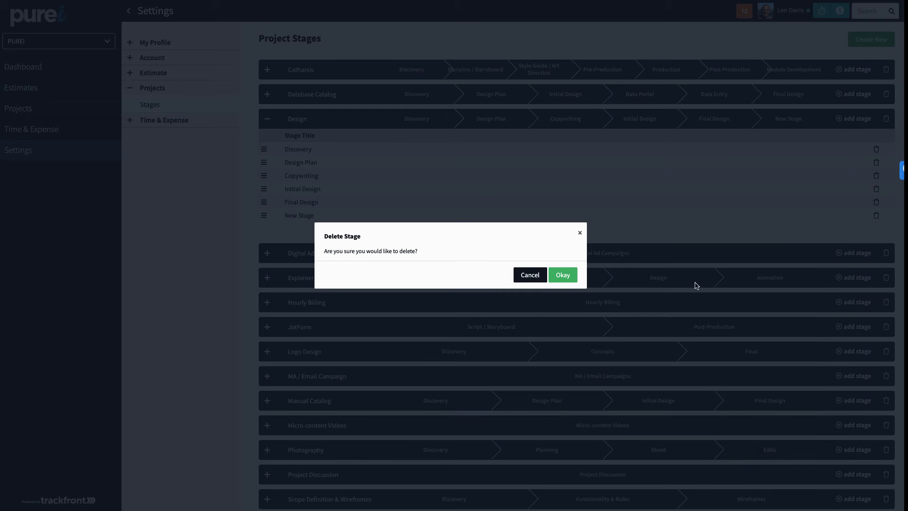
pyautogui.click(562, 276)
# - Try reordering the Final Design stage and editing the Design Plan title within the Design project stages, and collapse the list
pyautogui.moveTo(264, 203)
pyautogui.mouseDown()
pyautogui.moveTo(264, 181)
pyautogui.moveTo(264, 200)
pyautogui.moveTo(270, 188)
pyautogui.mouseUp()
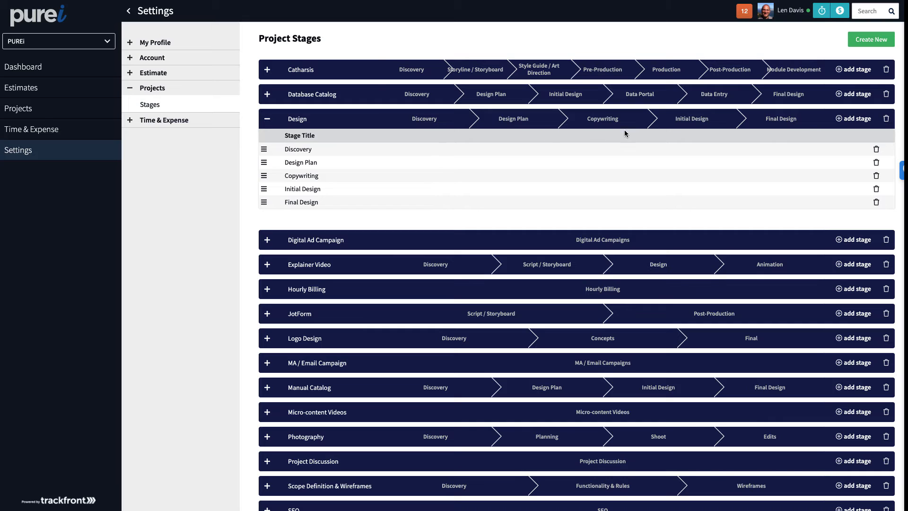
pyautogui.click(305, 162)
pyautogui.click(381, 178)
pyautogui.click(267, 121)
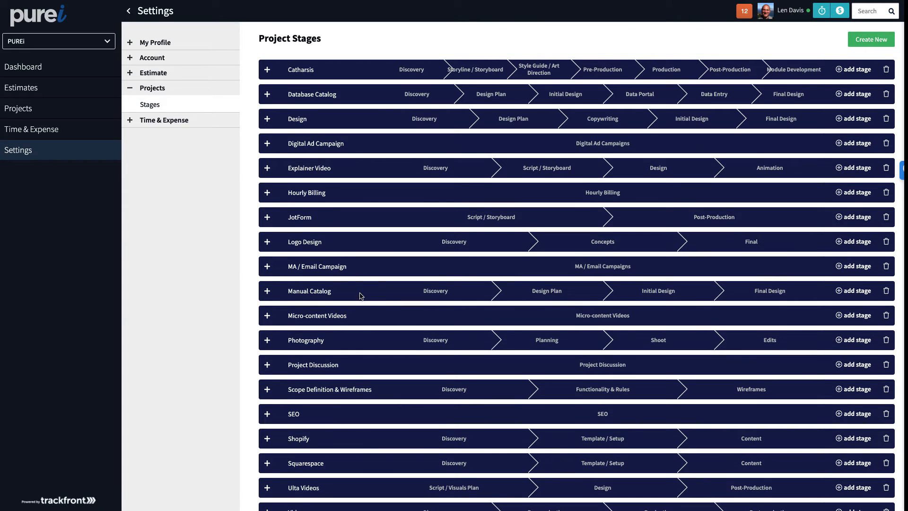
# - Examine the individual stages of the SEO, Project Discussion and Photography project types, collapsing each one again
pyautogui.scroll(-3, 372, 297)
pyautogui.click(267, 315)
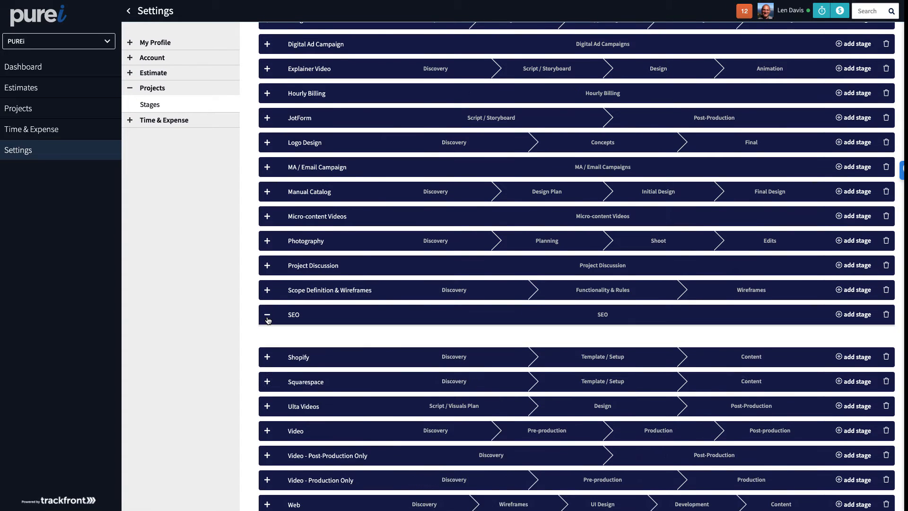
pyautogui.click(267, 315)
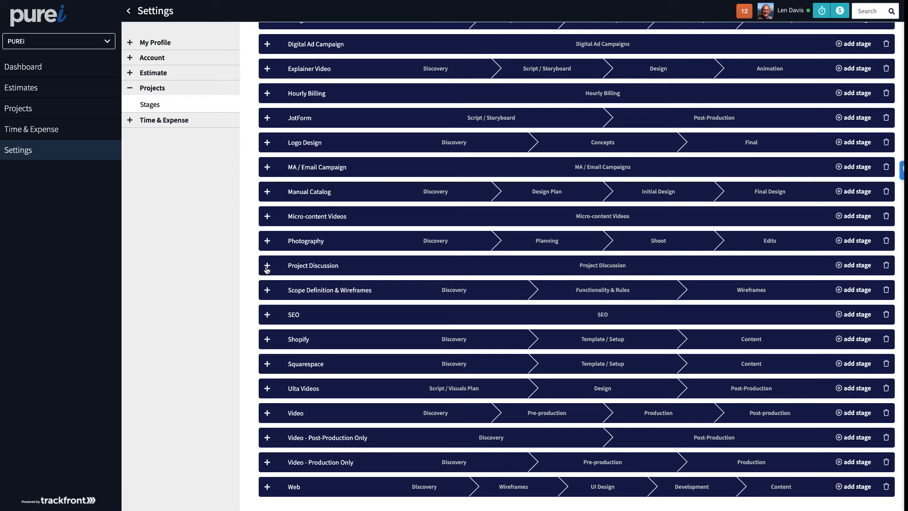
pyautogui.click(267, 267)
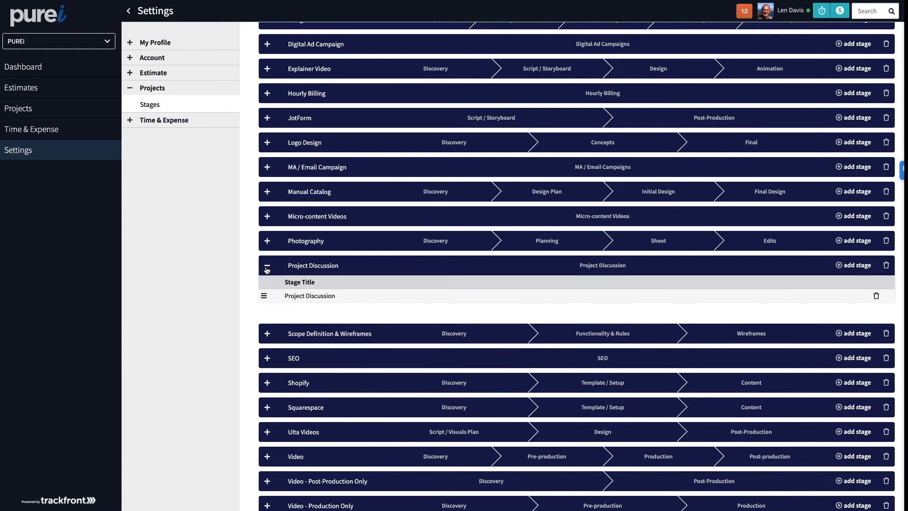
pyautogui.click(267, 269)
pyautogui.click(267, 242)
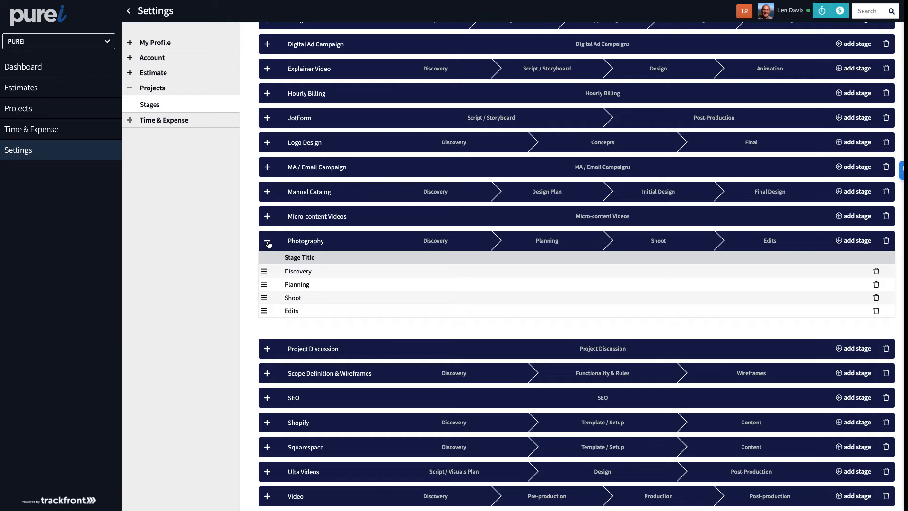
pyautogui.click(268, 242)
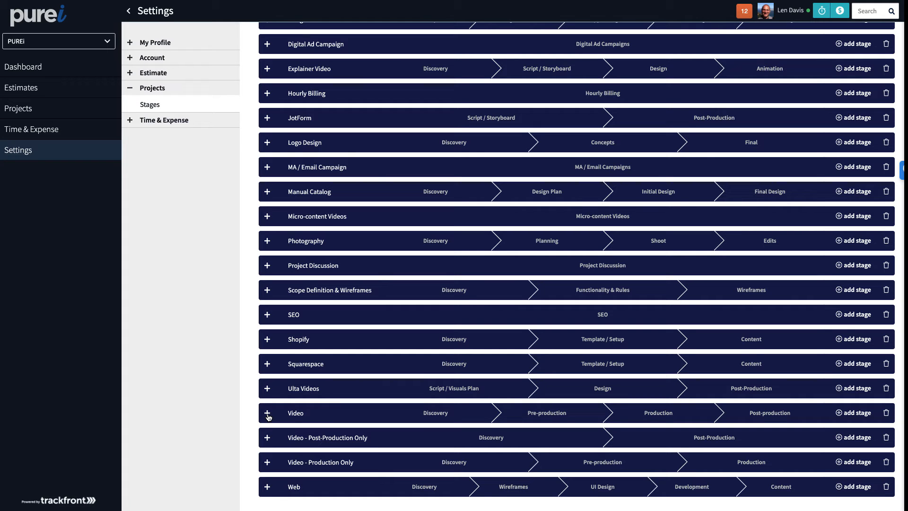
# - View the individual stages of the Hourly Billing and Explainer Video project types, collapsing each one again
pyautogui.scroll(3, 392, 382)
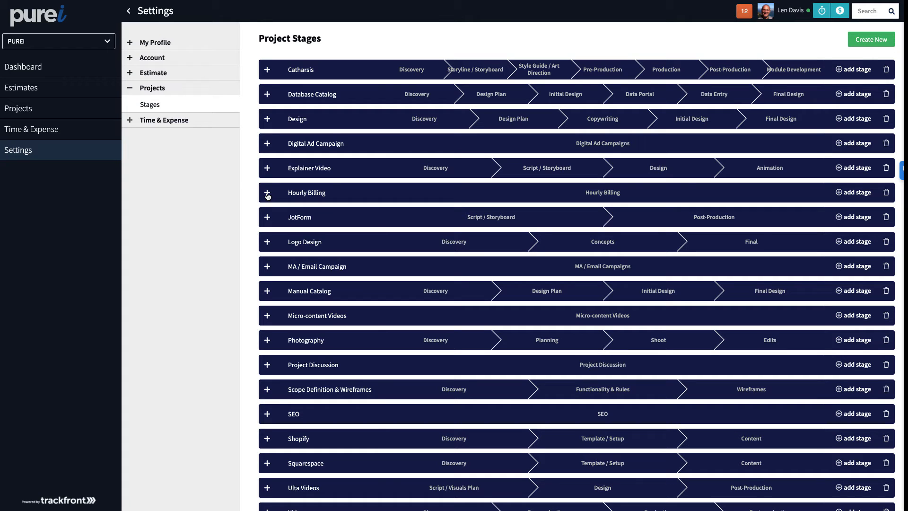
pyautogui.click(268, 196)
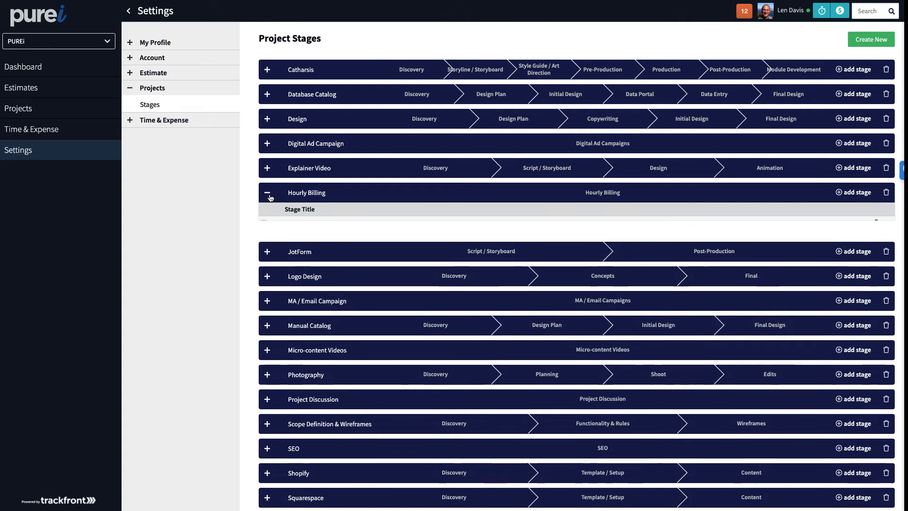
pyautogui.click(268, 194)
pyautogui.click(267, 169)
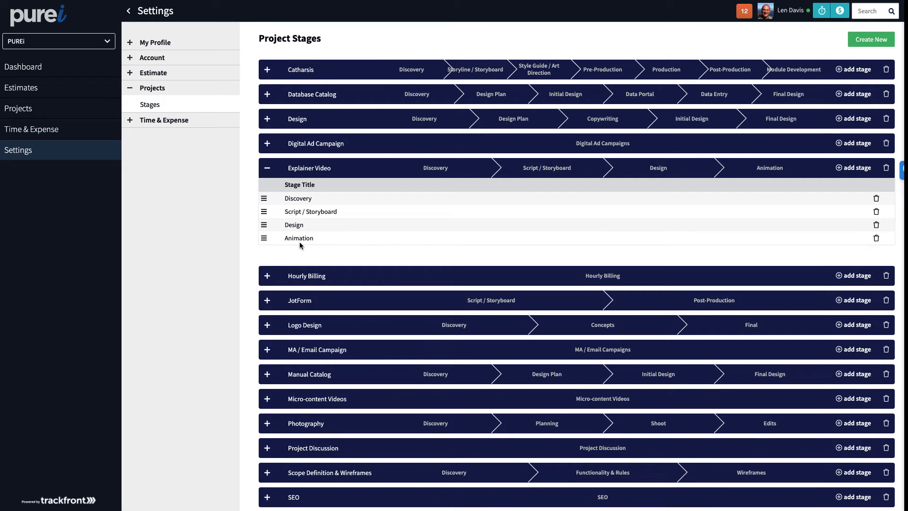
pyautogui.click(267, 169)
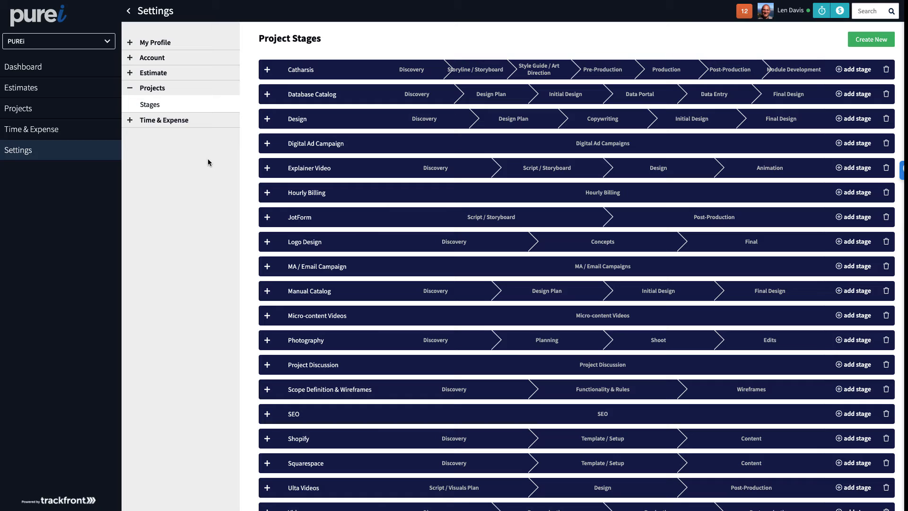
# - Start a new estimate from the Estimates list and go to its organization search
pyautogui.click(34, 90)
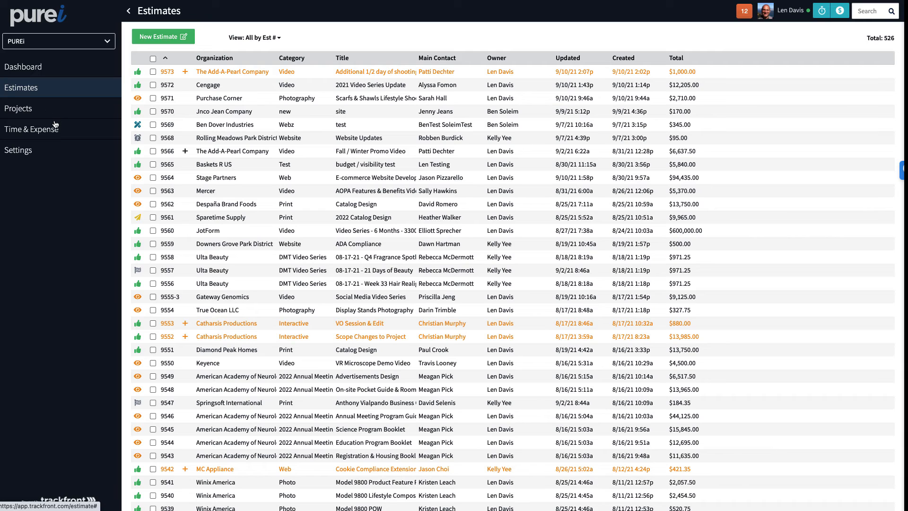
pyautogui.click(168, 38)
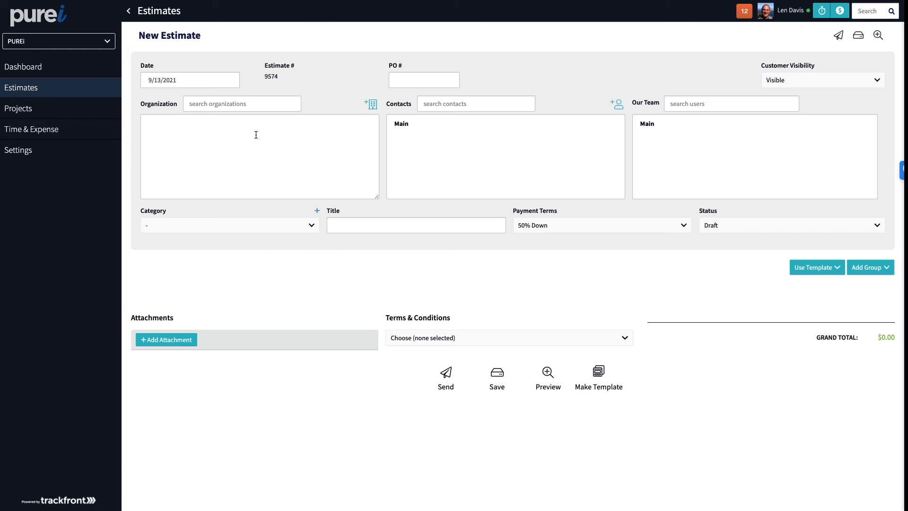
pyautogui.click(226, 105)
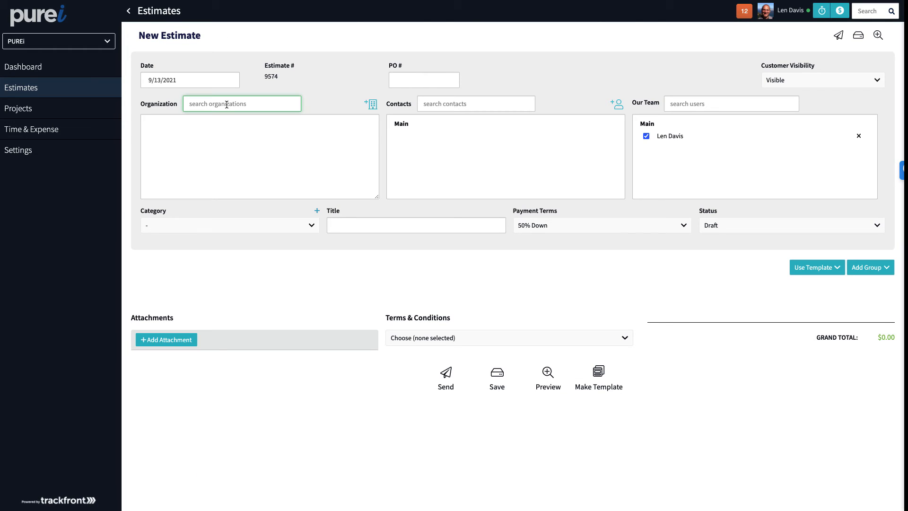
# - View the entry forms for adding a new organization and a new contact, cancelling each one
pyautogui.click(370, 108)
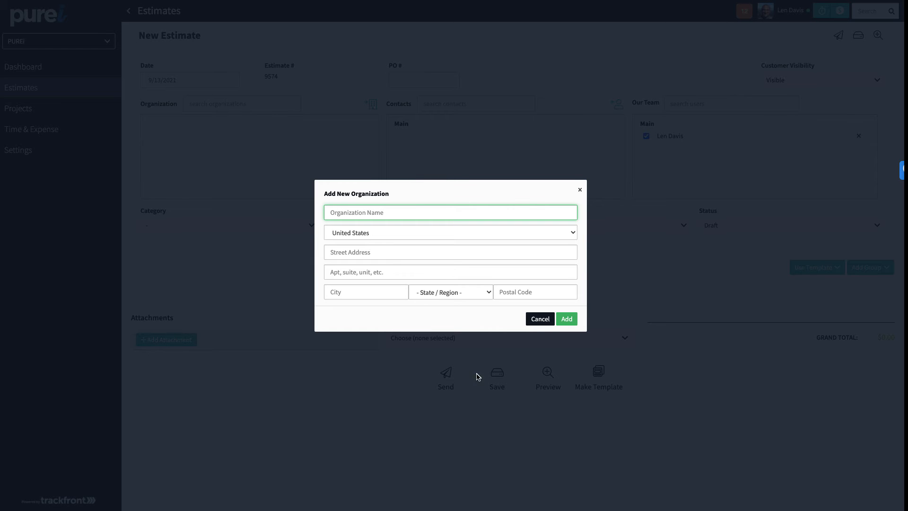
pyautogui.click(544, 321)
pyautogui.click(621, 107)
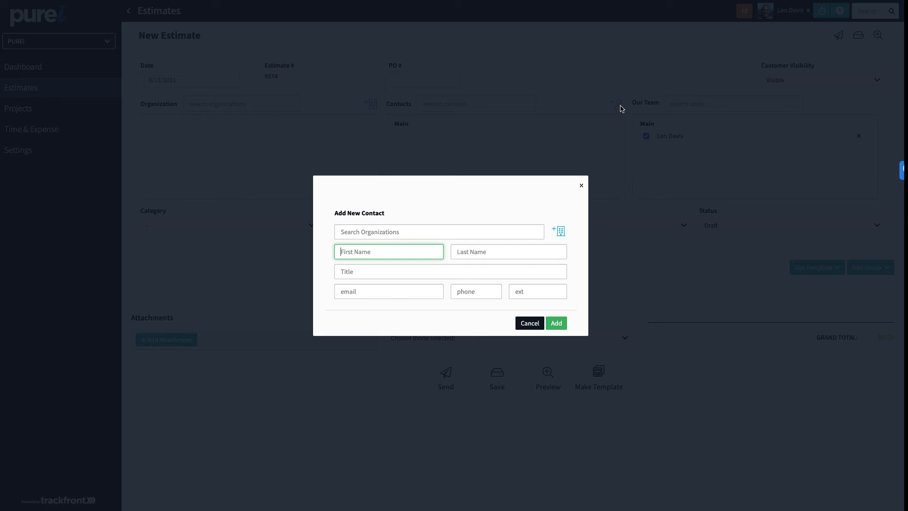
pyautogui.click(529, 324)
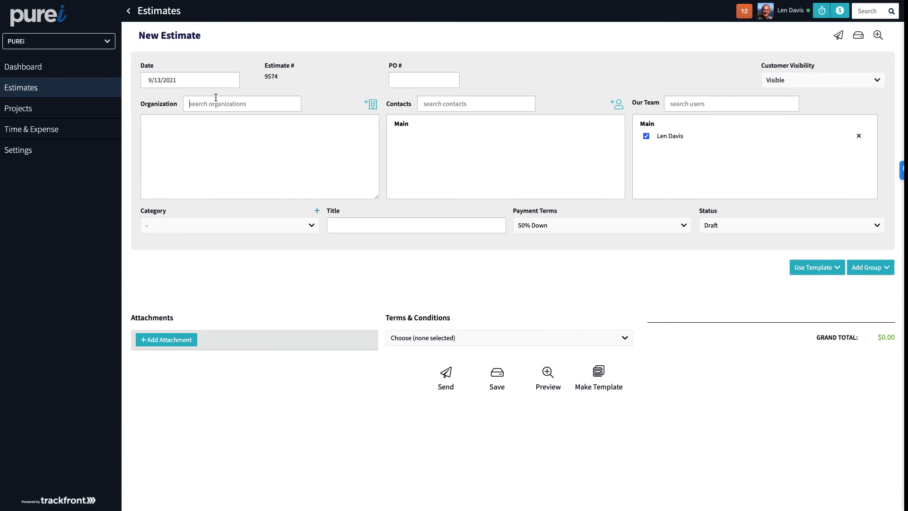
# - Search for "bison", choose Bison Gear & Engineering as the estimate's organization, and add its listed contact as the main contact
pyautogui.write('b')
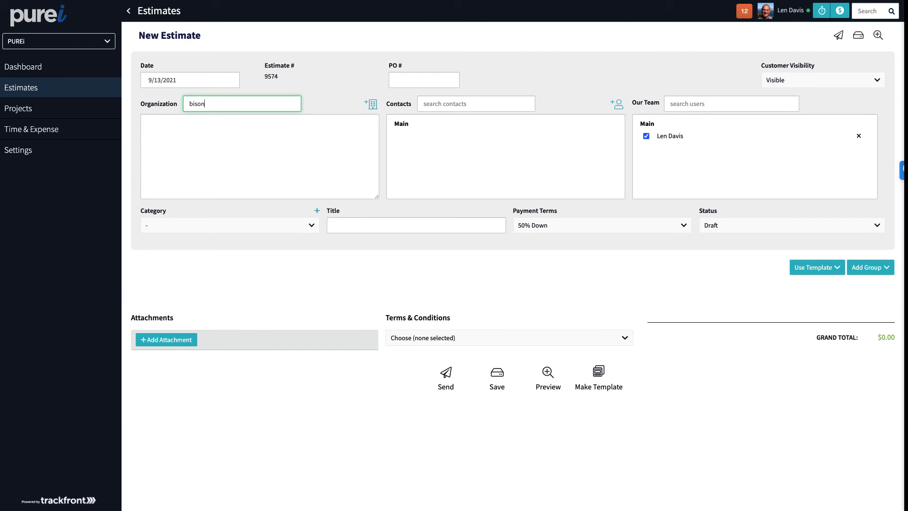
pyautogui.write('ison')
pyautogui.click(216, 122)
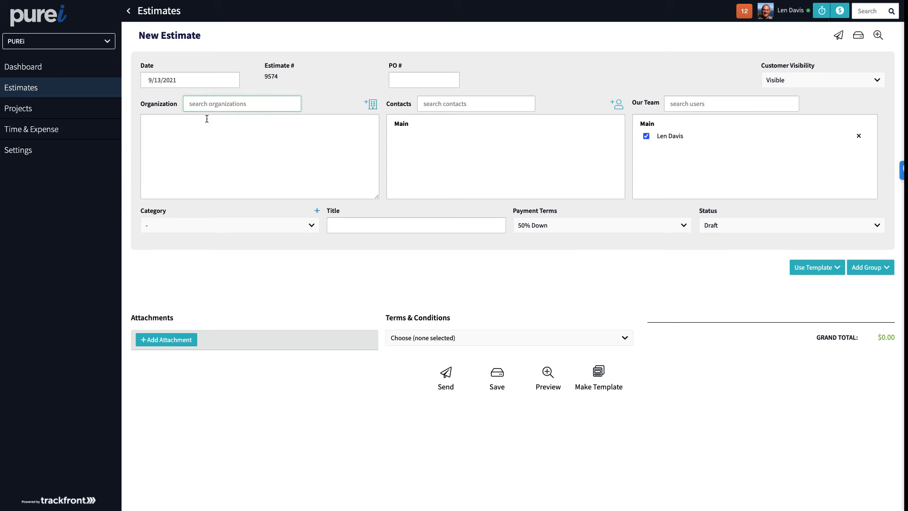
pyautogui.click(464, 103)
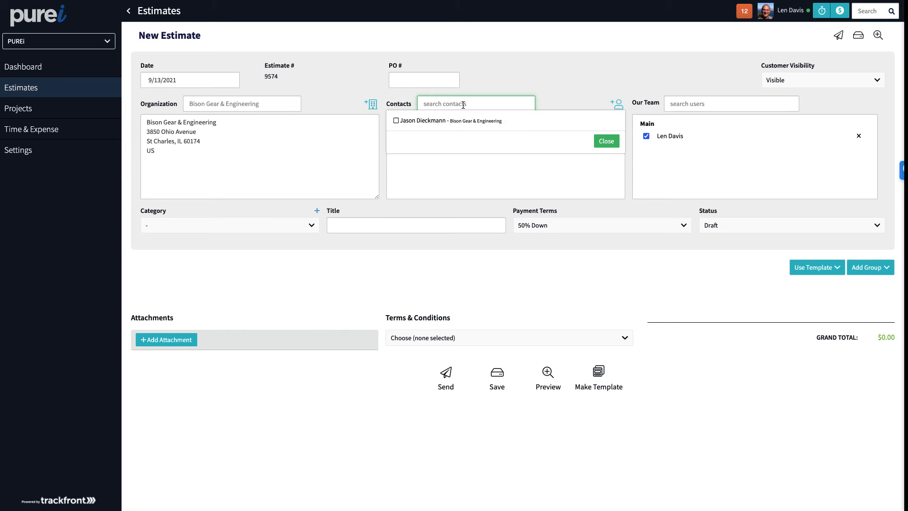
pyautogui.click(428, 121)
pyautogui.click(557, 92)
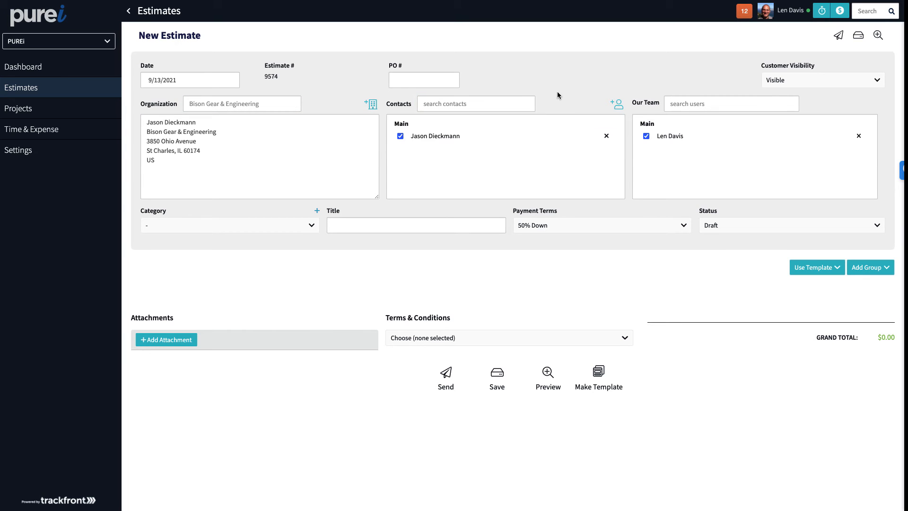
# - Set the estimate's category to Web, title to Website Redesign and payment terms to Net 30
pyautogui.click(248, 232)
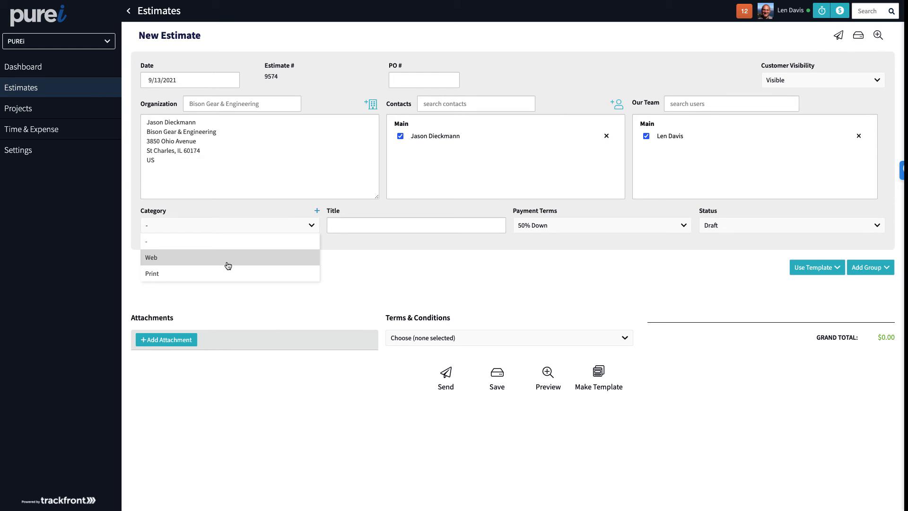
pyautogui.click(227, 263)
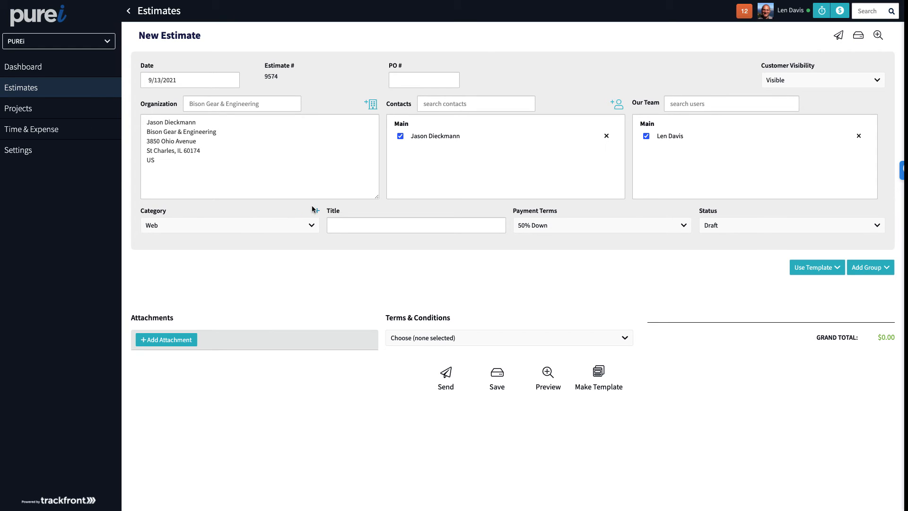
pyautogui.click(369, 222)
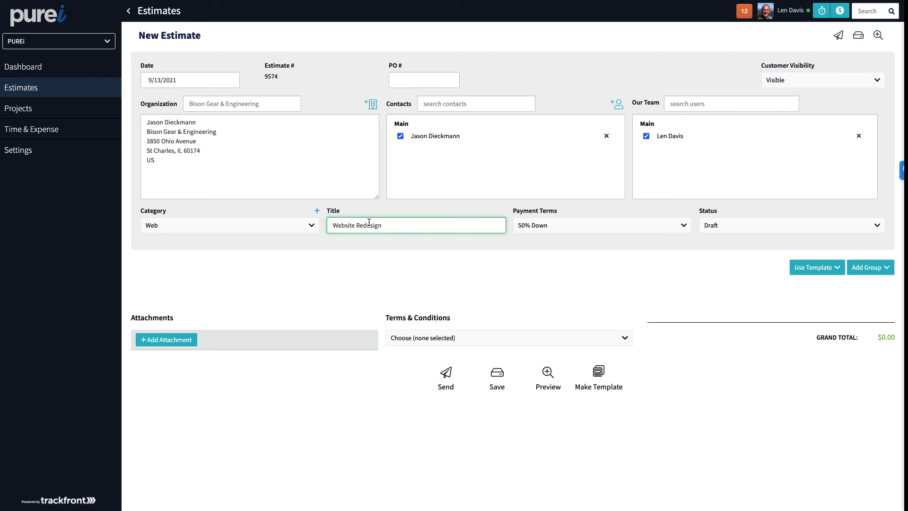
pyautogui.click(562, 227)
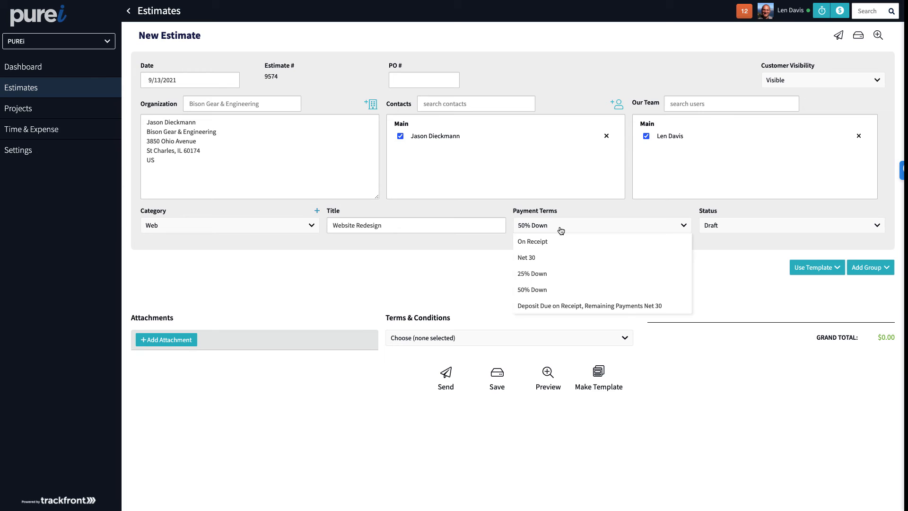
pyautogui.click(558, 264)
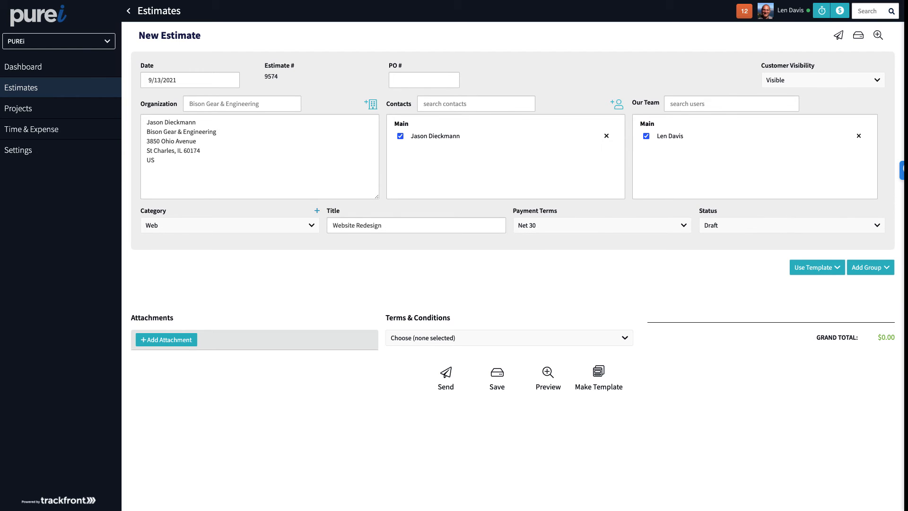
# - Check the available item groups and fill the estimate from the Website template
pyautogui.click(877, 270)
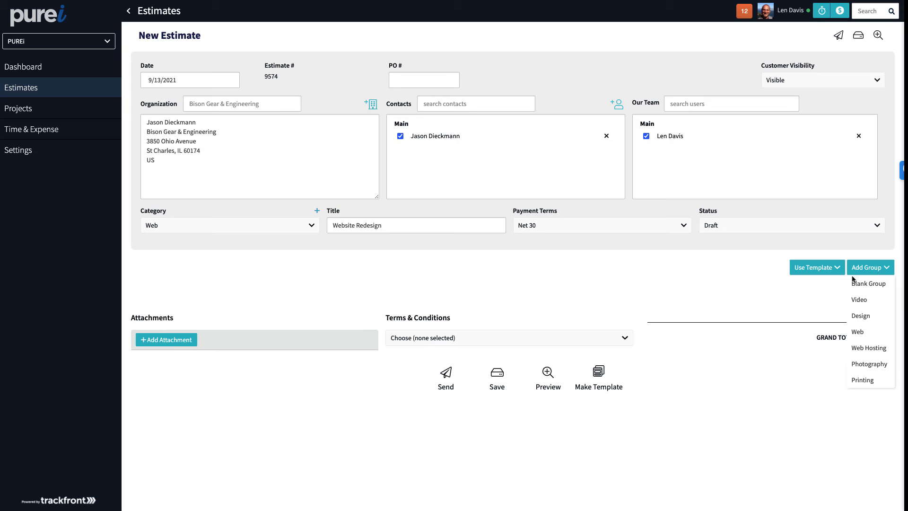
pyautogui.click(820, 270)
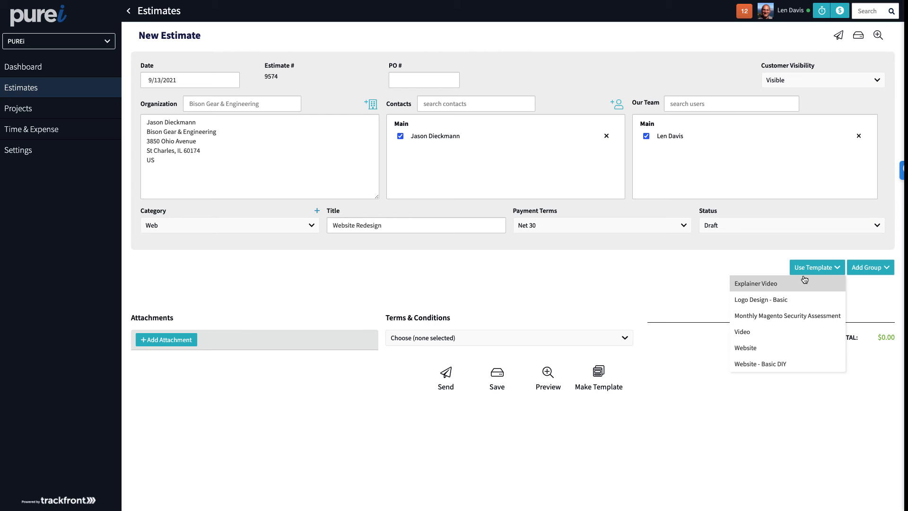
pyautogui.click(778, 350)
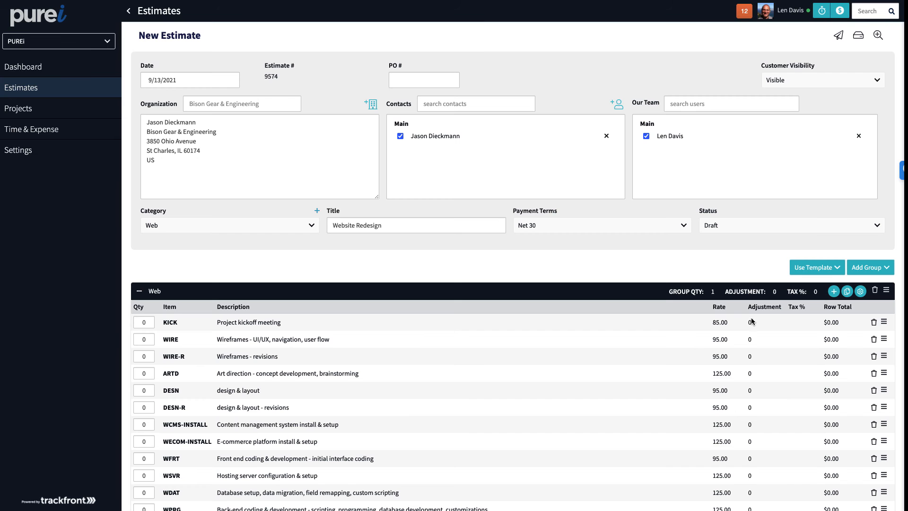
# - Enter quantities in the Web group: KICK 1, WIRE 8, WIRE-R 2, ARTD 16 and DESN 4
pyautogui.scroll(-3, 664, 328)
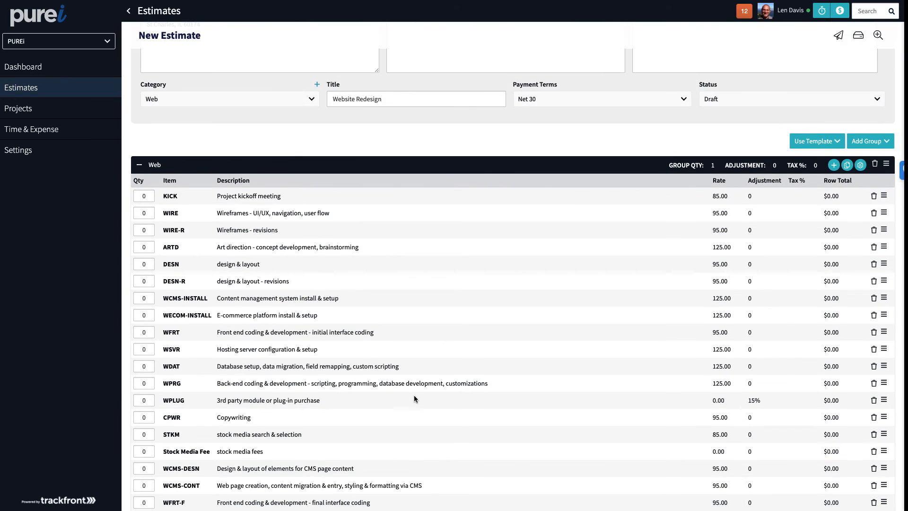
pyautogui.scroll(-3, 418, 395)
pyautogui.scroll(2, 206, 272)
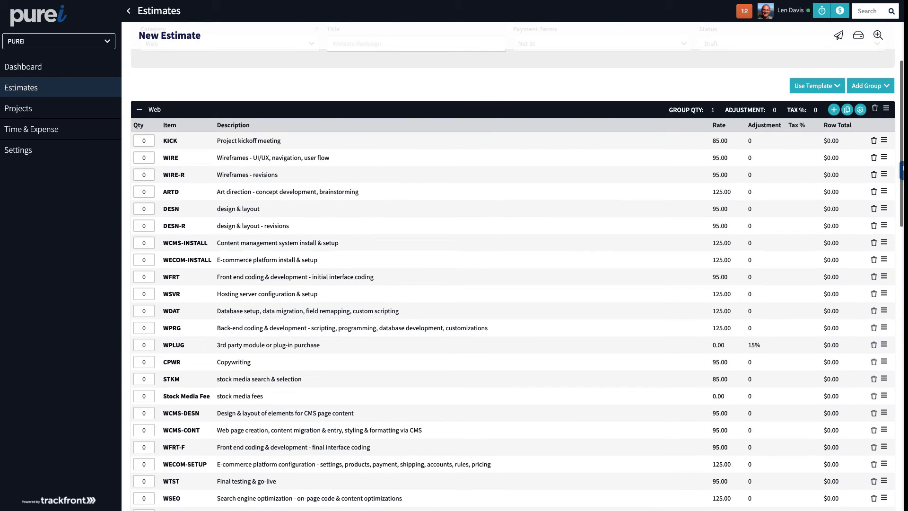
pyautogui.click(144, 140)
pyautogui.write('1')
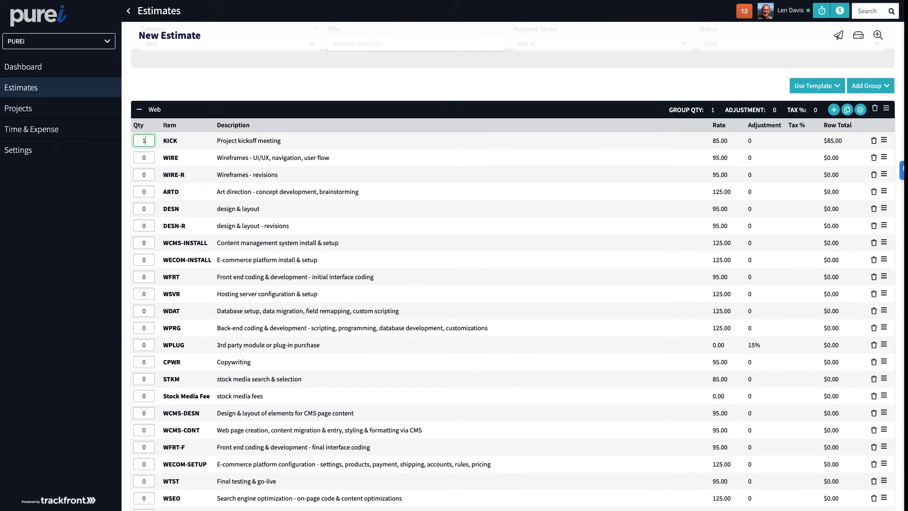
pyautogui.press('Tab')
pyautogui.write('8')
pyautogui.press('Tab')
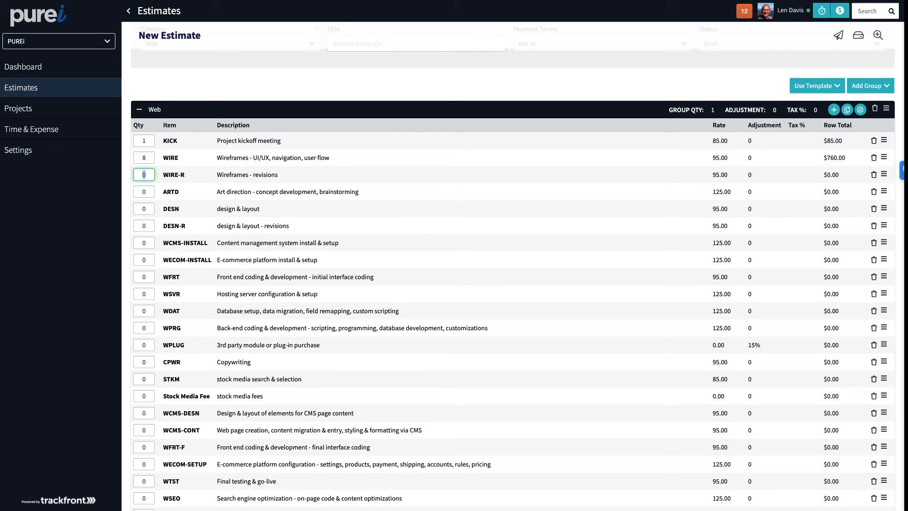
pyautogui.write('2')
pyautogui.press('Tab')
pyautogui.write('167')
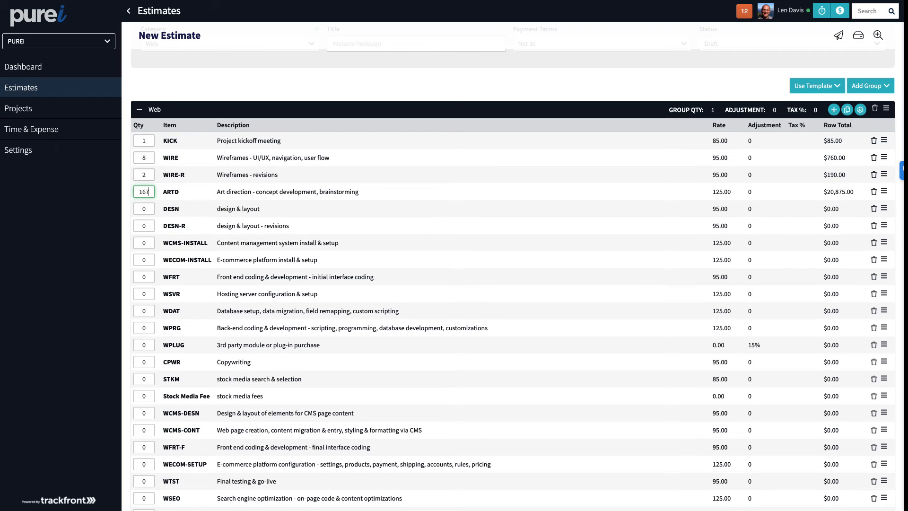
pyautogui.press('Tab')
pyautogui.write('4')
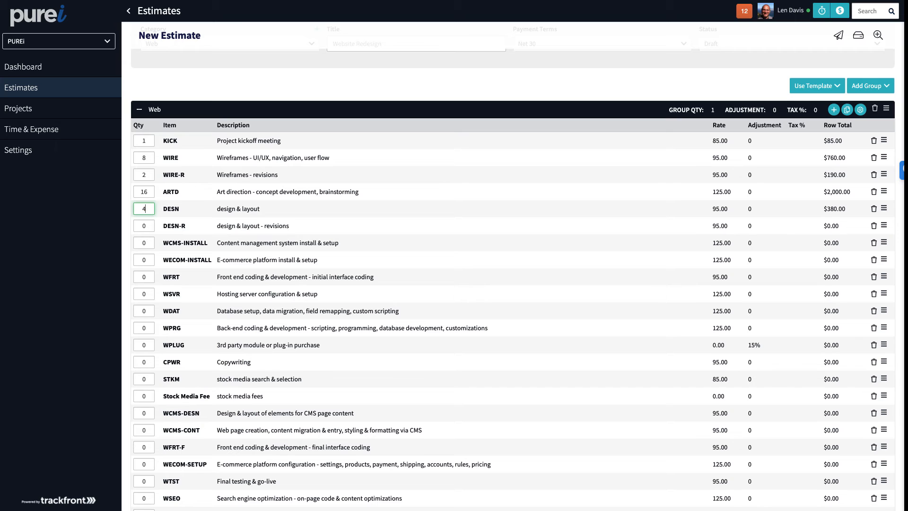
pyautogui.press('Tab')
# - Examine the Web group's remaining items and scope description, the Hosting group below it, and the Web items once more
pyautogui.scroll(-2, 511, 305)
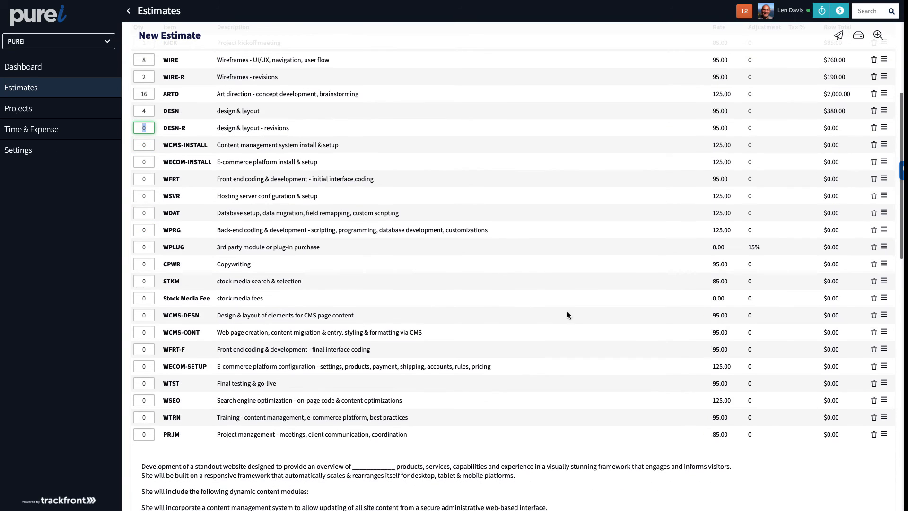
pyautogui.scroll(-5, 566, 311)
pyautogui.scroll(-3, 572, 315)
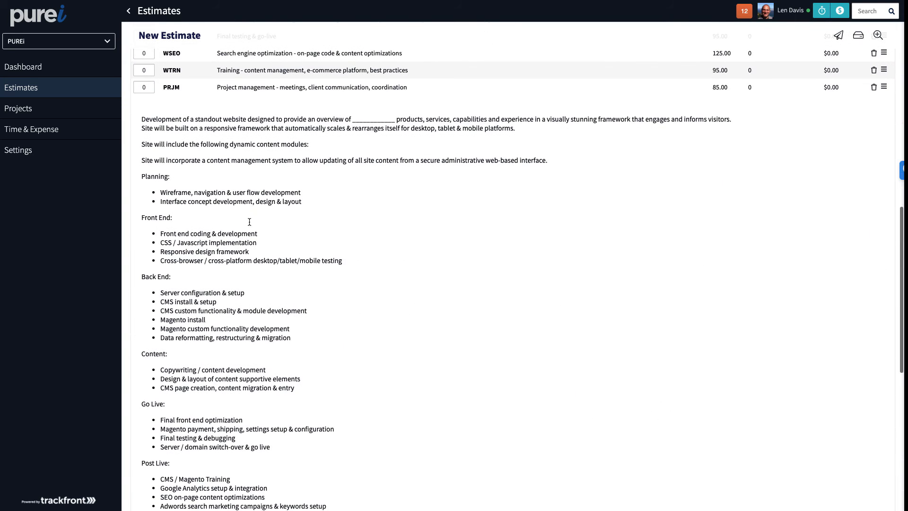
pyautogui.click(303, 286)
pyautogui.scroll(-4, 544, 331)
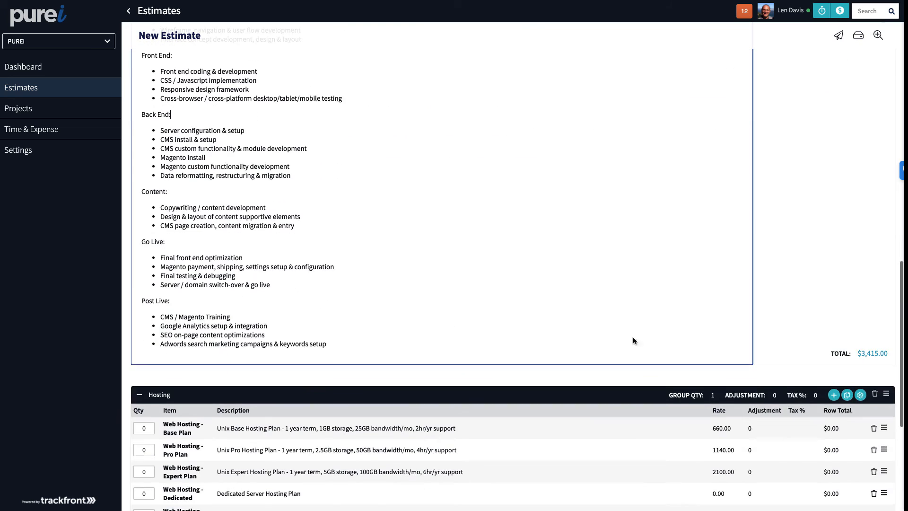
pyautogui.scroll(-3, 780, 375)
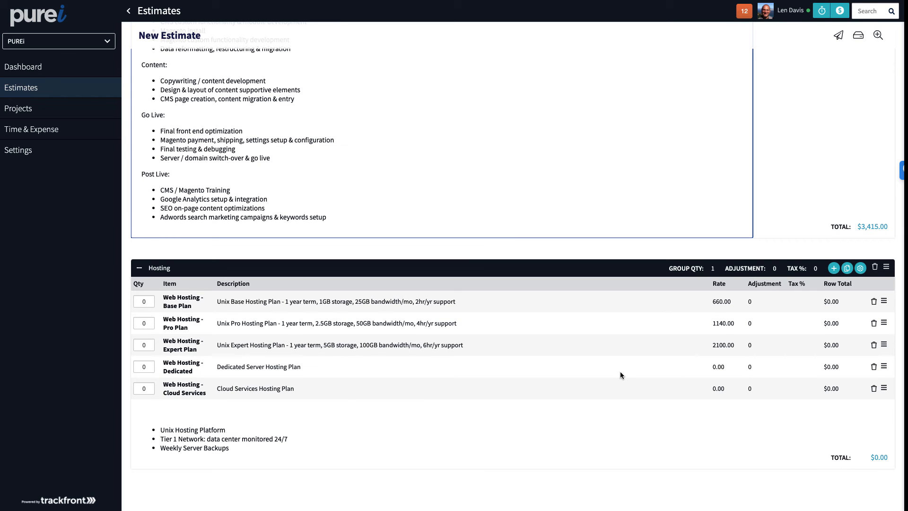
pyautogui.scroll(9, 619, 372)
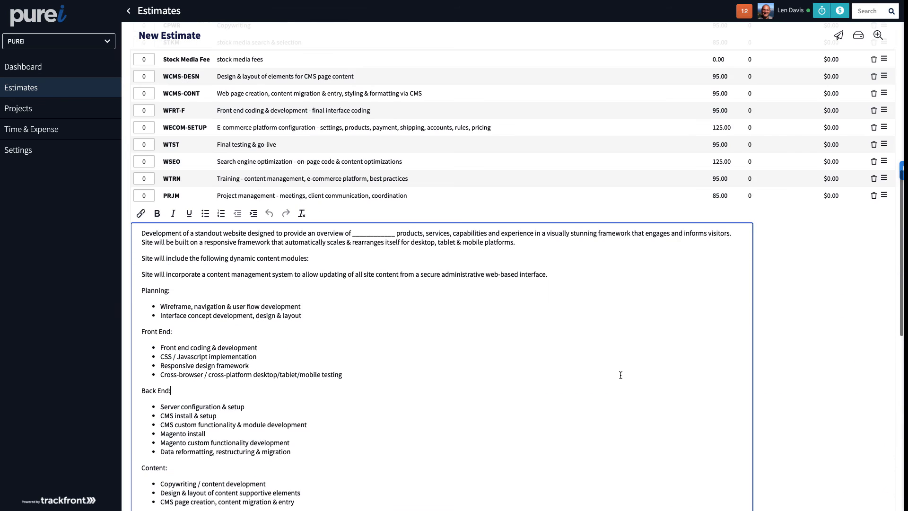
pyautogui.scroll(8, 620, 376)
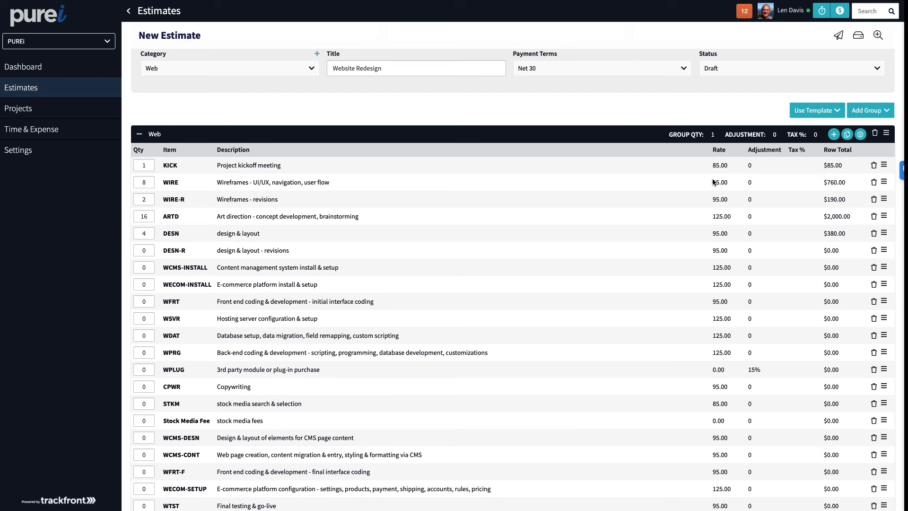
pyautogui.scroll(-2, 541, 287)
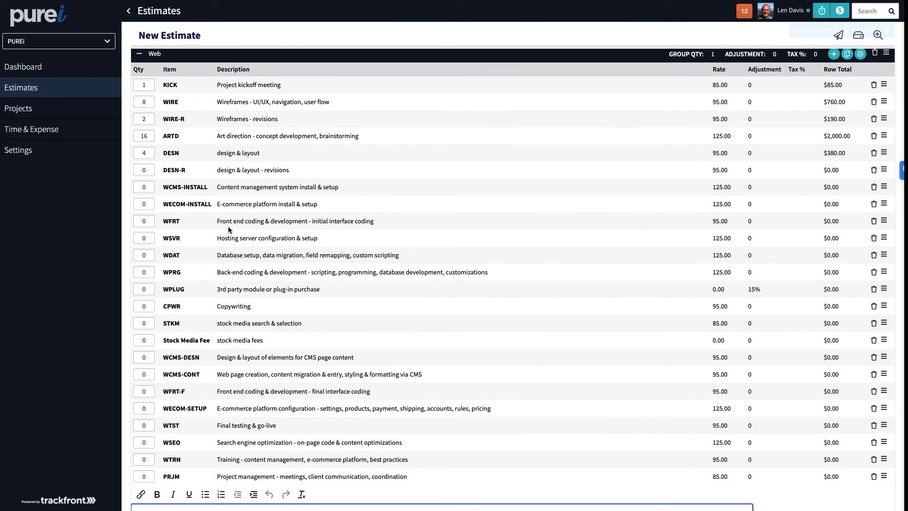
# - Check that the WECOM-INSTALL item's description and rate are editable, and review the rest of the estimate down to its attachments and terms
pyautogui.click(245, 221)
pyautogui.click(303, 205)
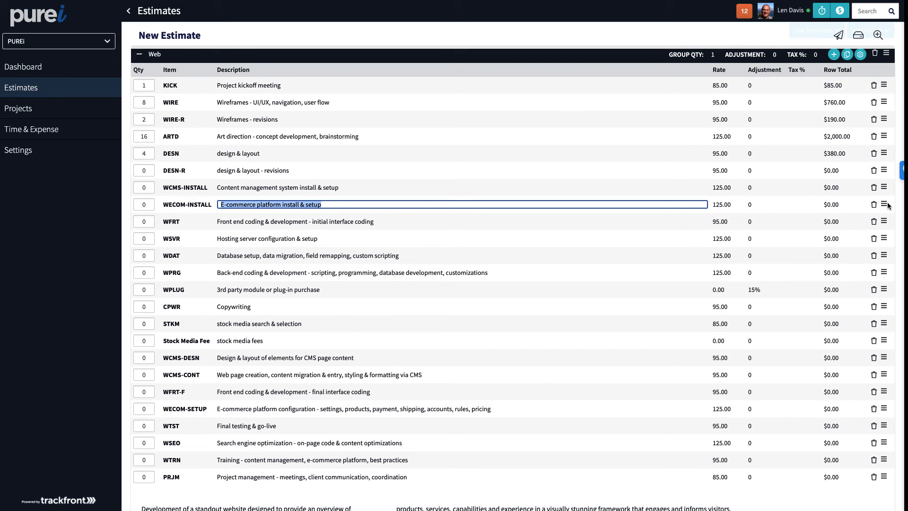
pyautogui.click(722, 203)
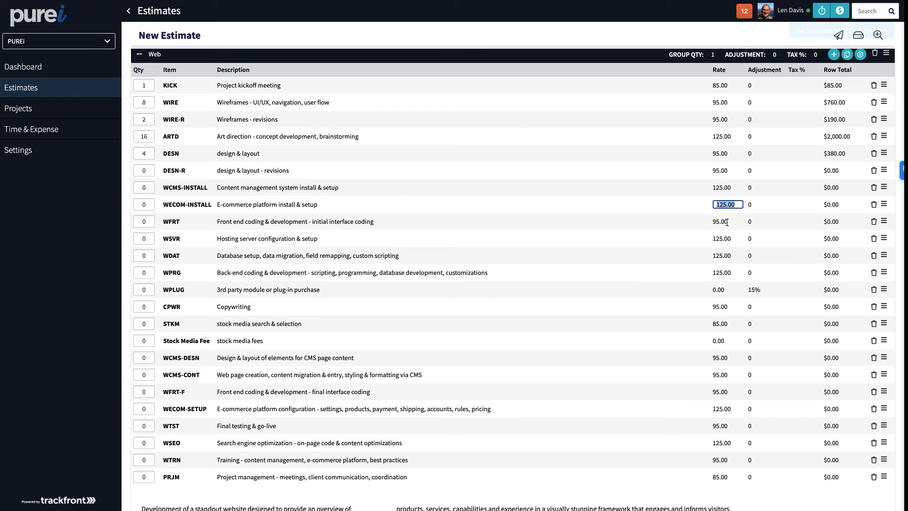
pyautogui.scroll(-3, 668, 232)
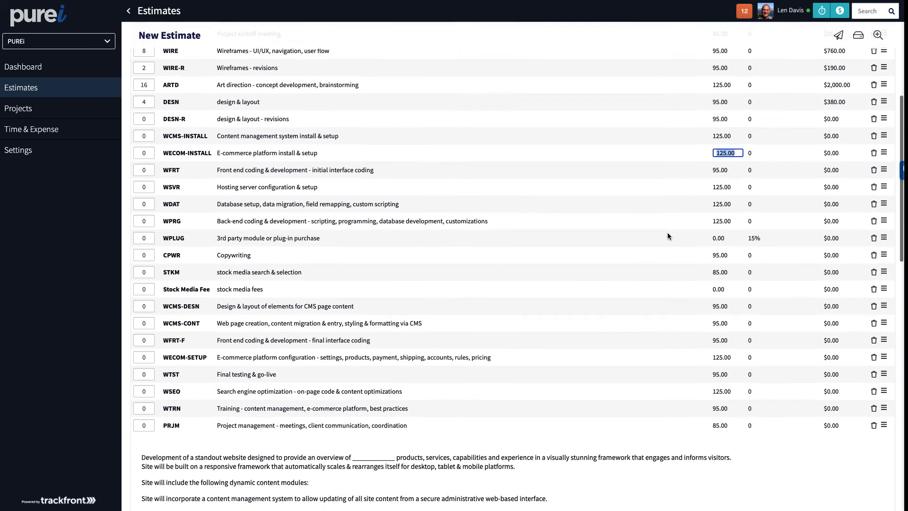
pyautogui.scroll(-14, 668, 231)
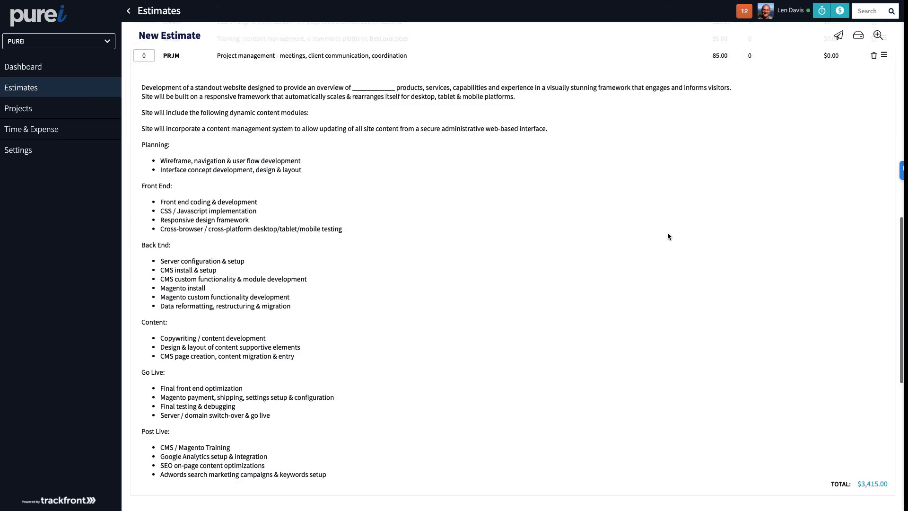
pyautogui.scroll(-1, 668, 233)
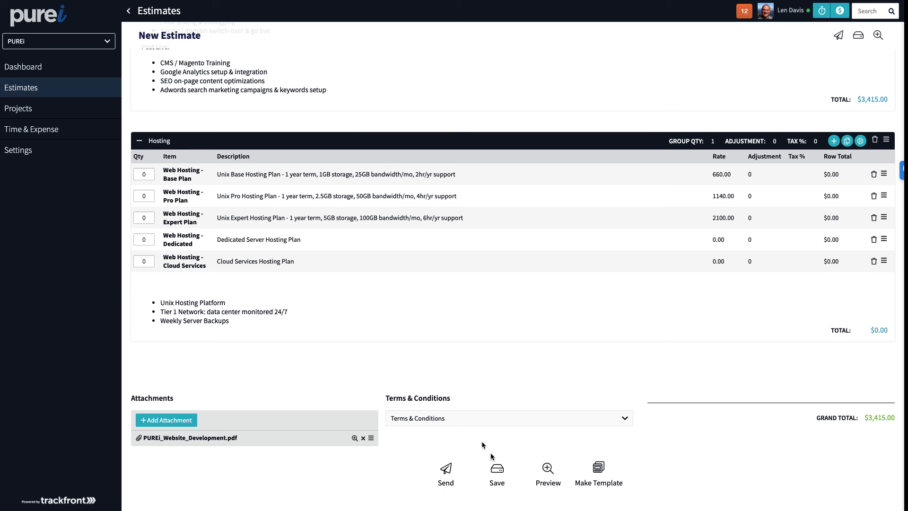
# - Choose Terms & Conditions as the estimate's contractual language and save the estimate
pyautogui.click(462, 420)
pyautogui.click(449, 450)
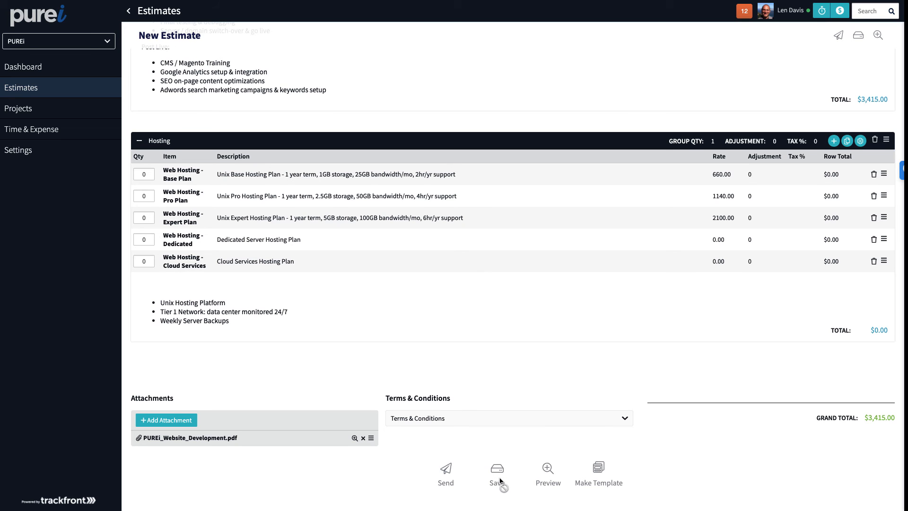
pyautogui.click(498, 479)
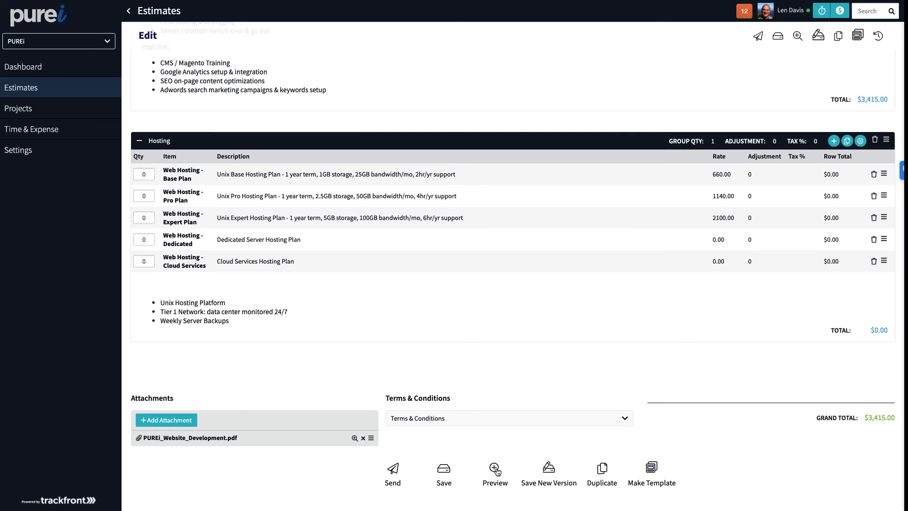
# - Preview the estimate and examine its company brochure, item pages, contract terms and approval page, closing the preview at the end
pyautogui.click(495, 469)
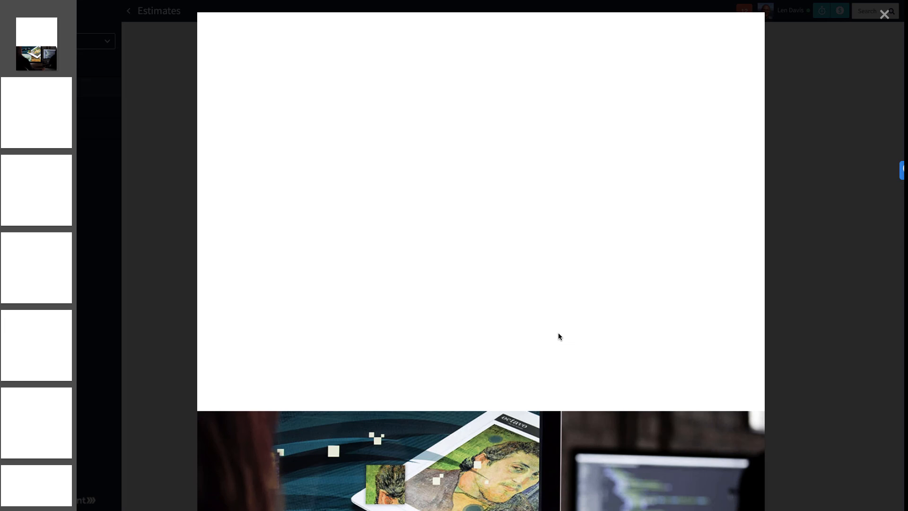
pyautogui.scroll(-20, 688, 395)
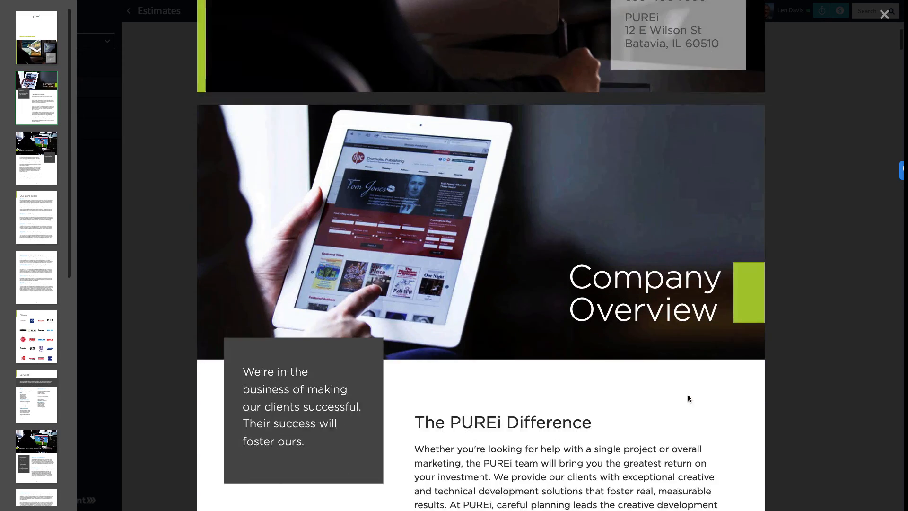
pyautogui.scroll(-20, 681, 399)
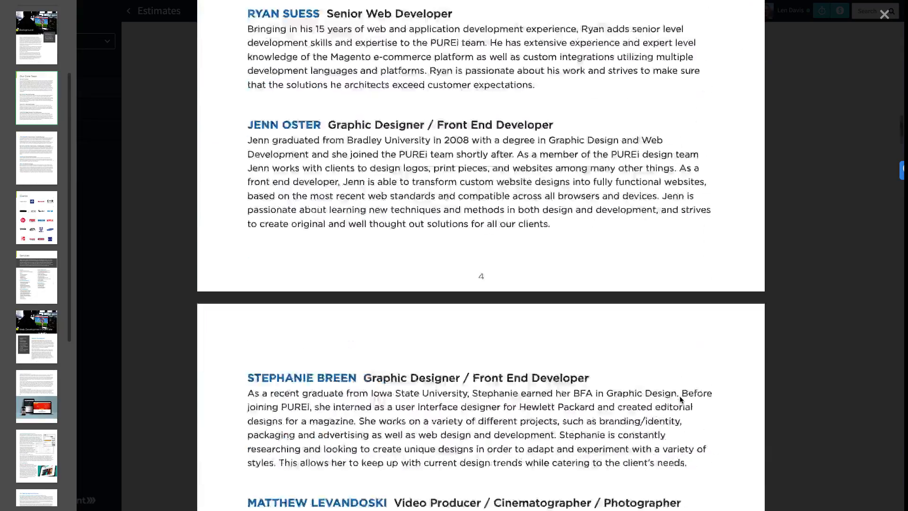
pyautogui.scroll(-20, 679, 399)
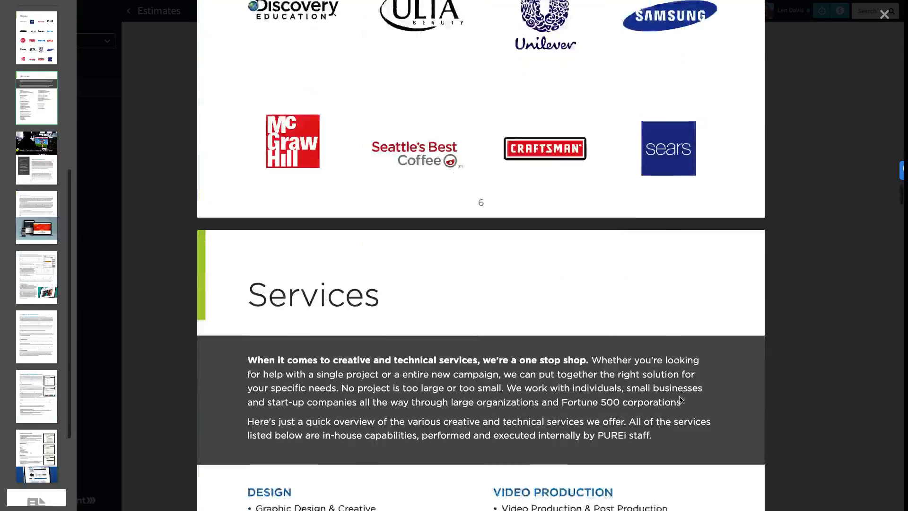
pyautogui.scroll(-20, 679, 399)
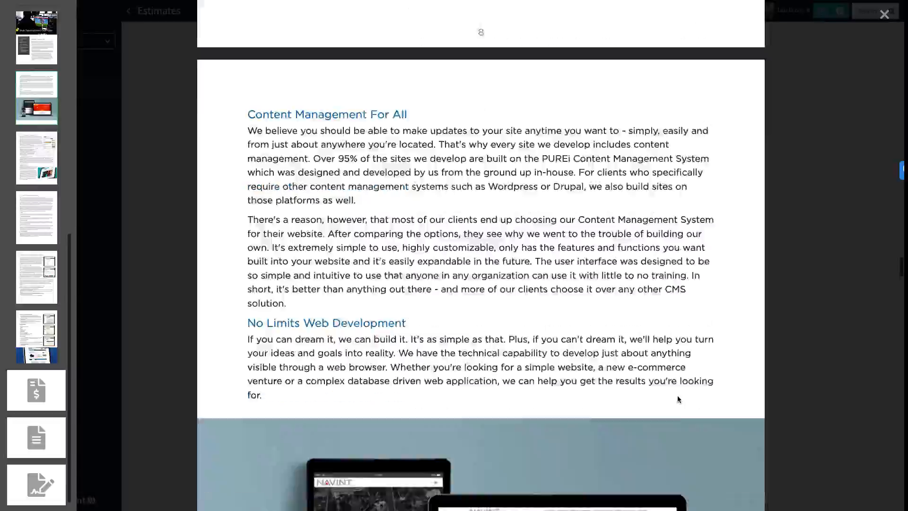
pyautogui.scroll(-20, 676, 397)
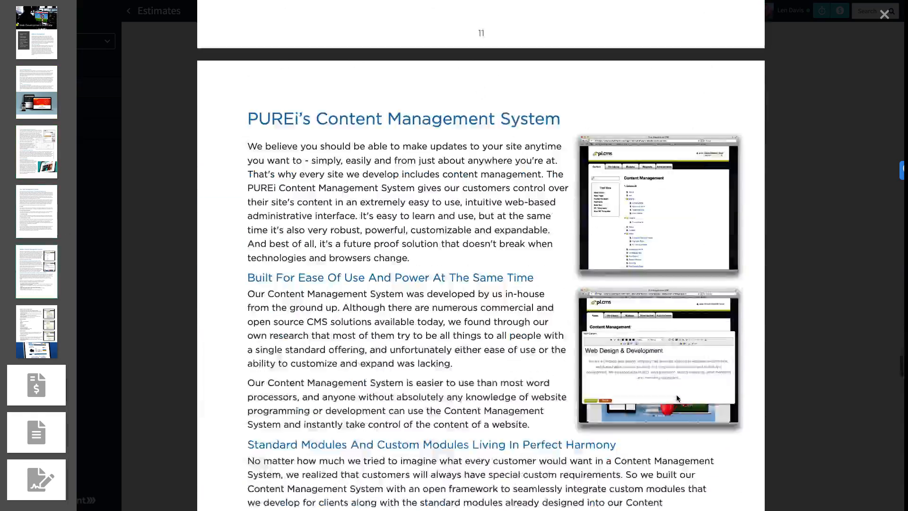
pyautogui.scroll(-20, 676, 397)
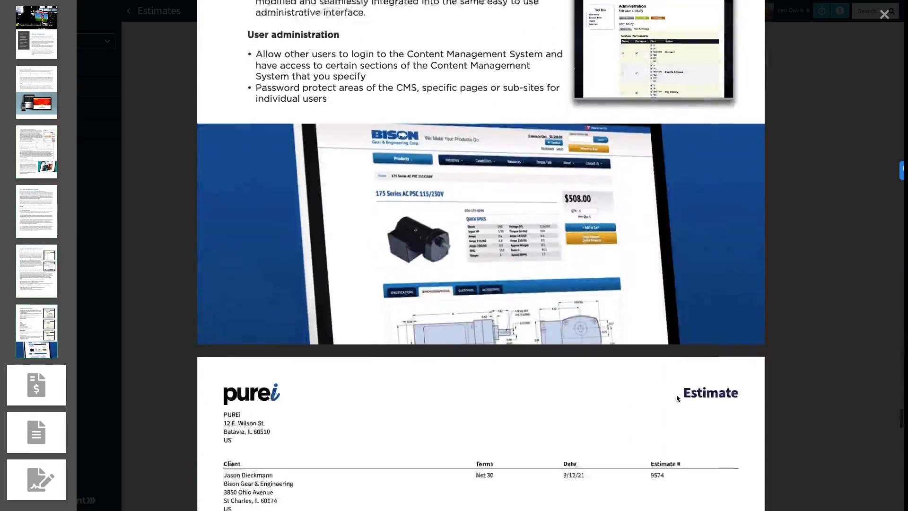
pyautogui.scroll(-1, 677, 397)
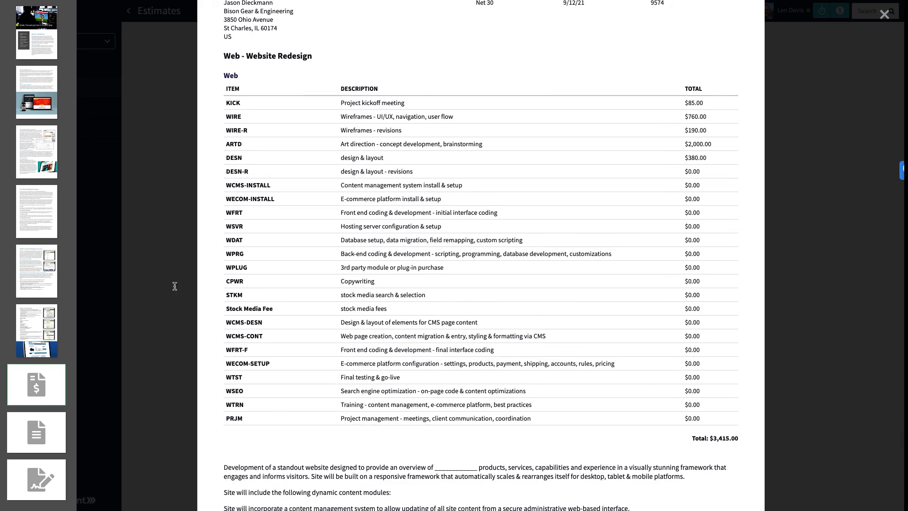
pyautogui.scroll(-20, 567, 387)
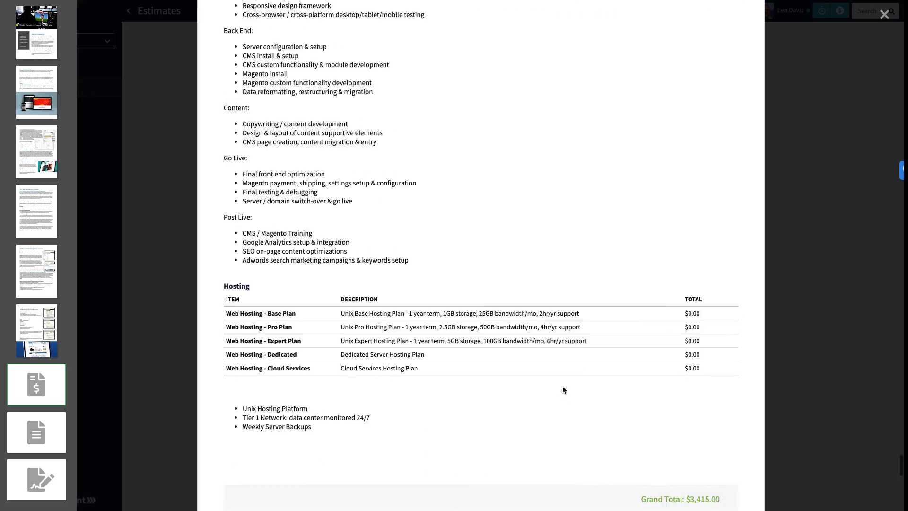
pyautogui.scroll(-20, 562, 386)
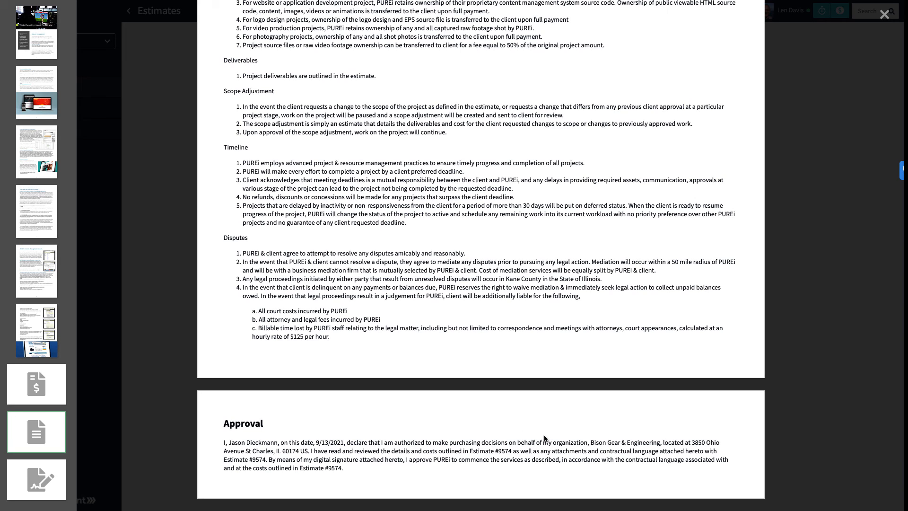
pyautogui.click(883, 16)
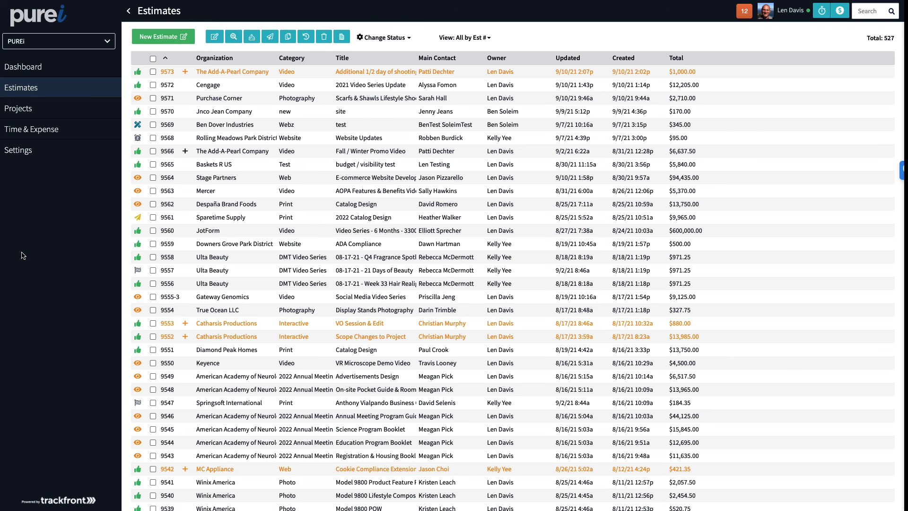
# - Fill in a new project with Explainer Video stages, organization Bison Gear & Engineering and the name Title, but leave it uncreated
pyautogui.click(26, 111)
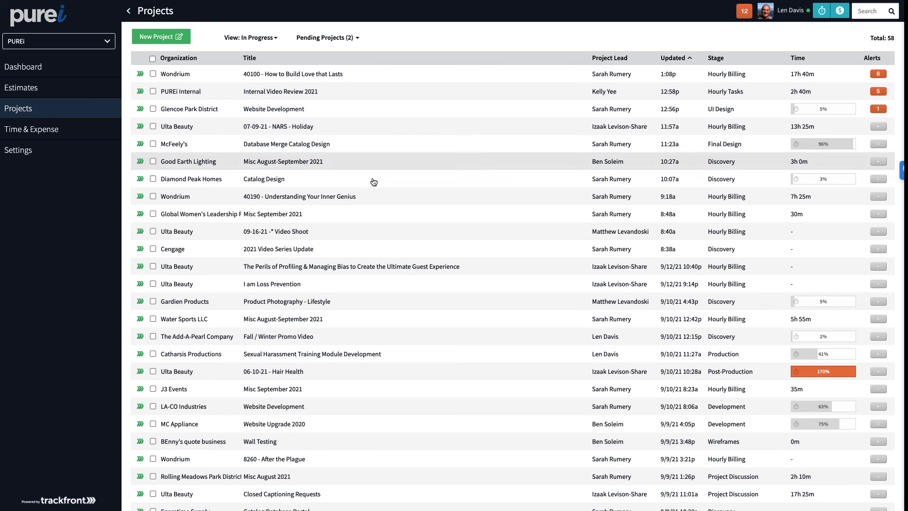
pyautogui.click(170, 40)
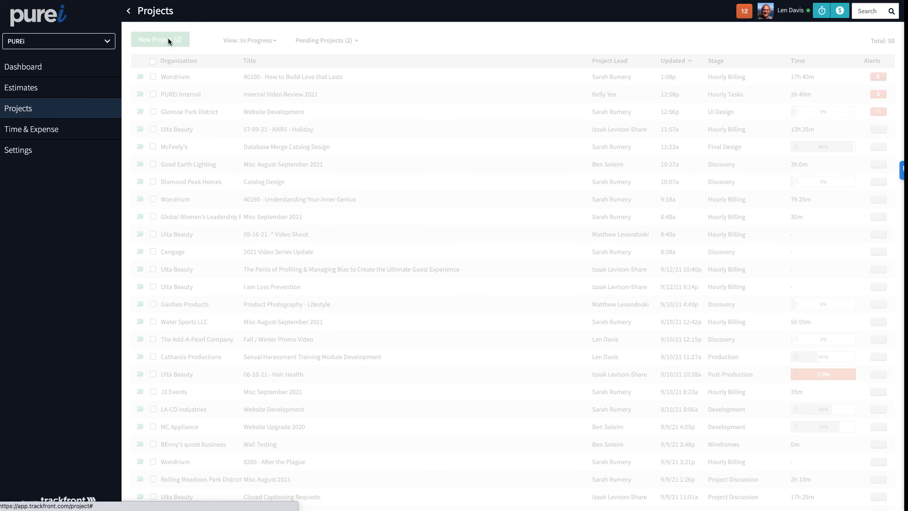
pyautogui.click(243, 92)
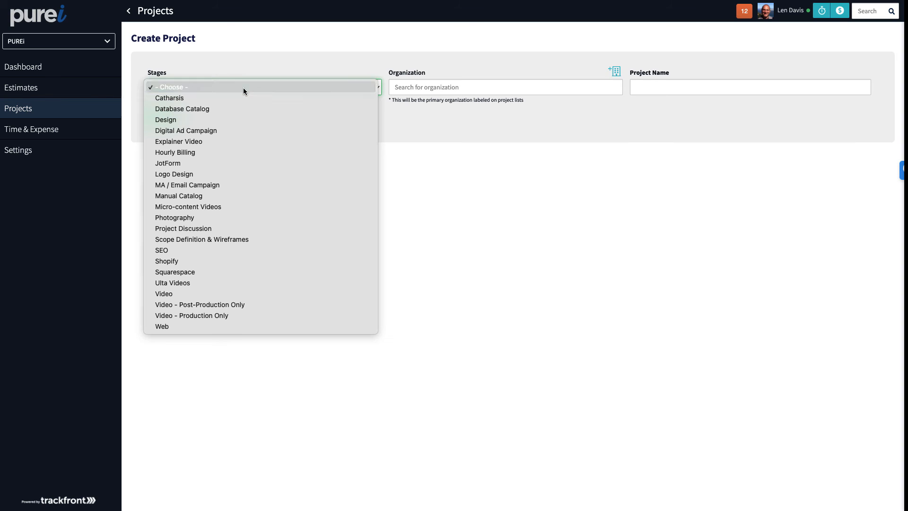
pyautogui.click(242, 141)
pyautogui.click(400, 89)
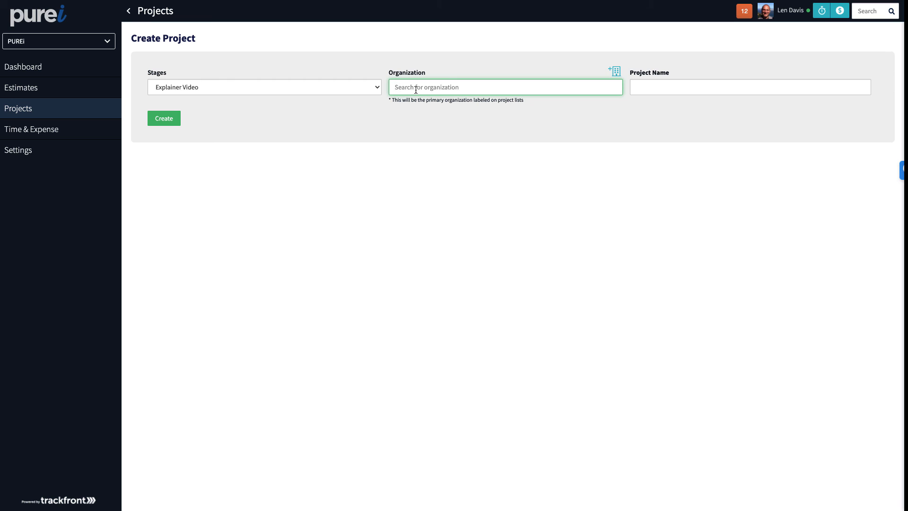
pyautogui.write('biso')
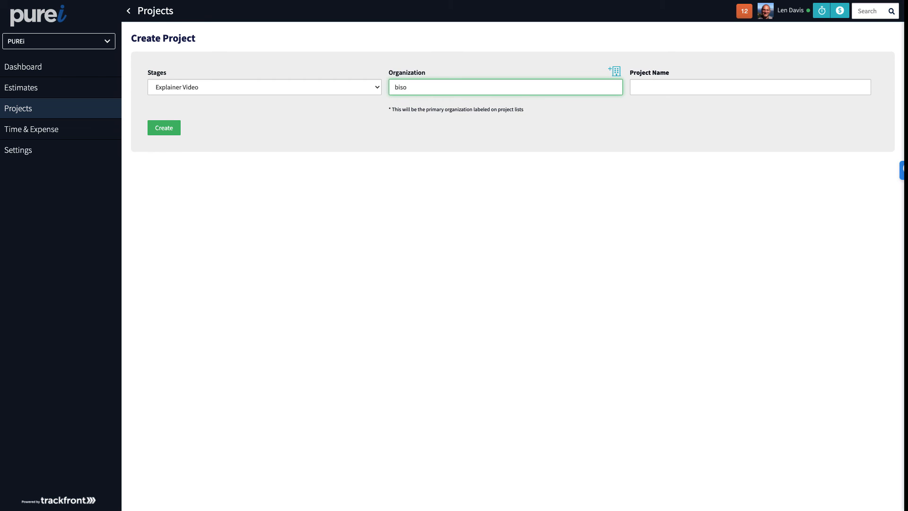
pyautogui.click(422, 92)
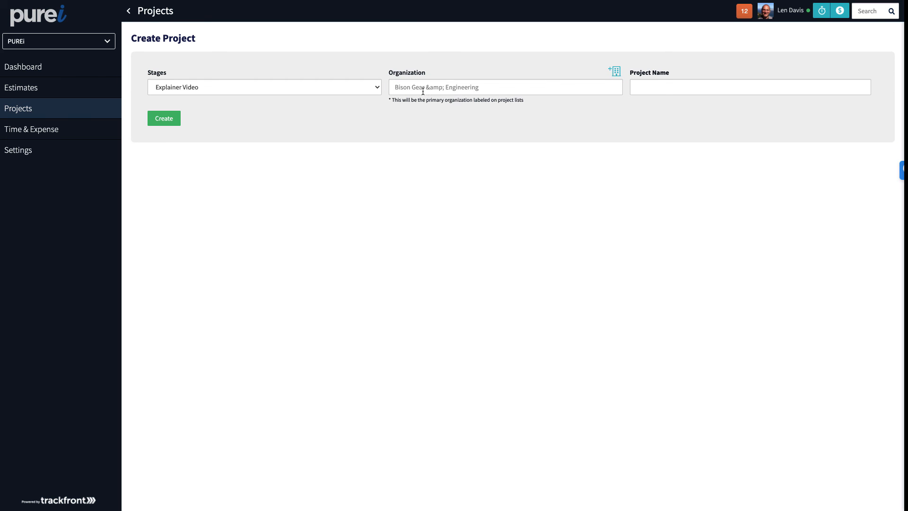
pyautogui.click(663, 91)
pyautogui.write('Title')
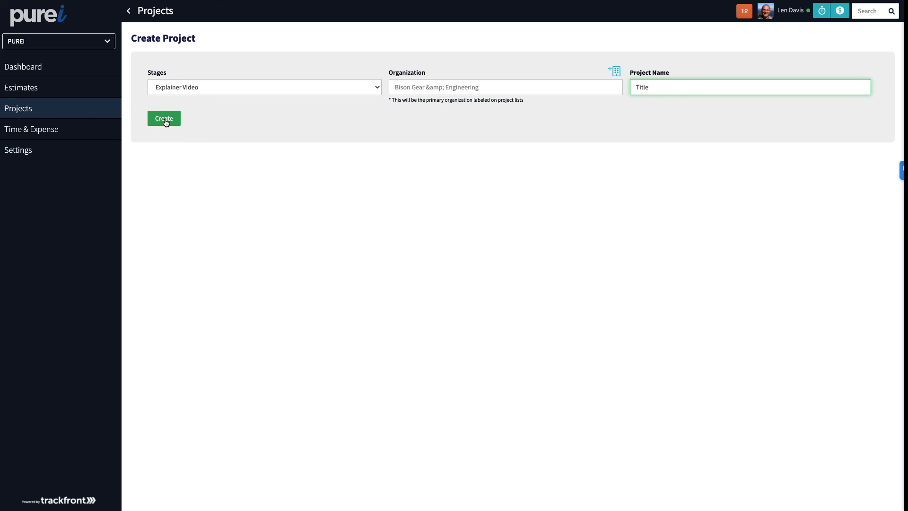
pyautogui.click(70, 113)
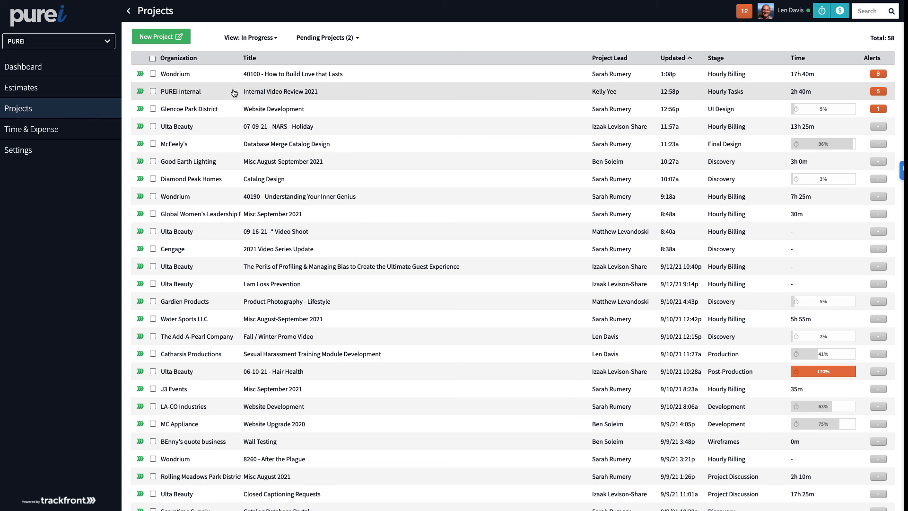
# - Examine the stages, posts and project details of McFeely's Database Merge Catalog Design project, and return to the project list
pyautogui.click(279, 144)
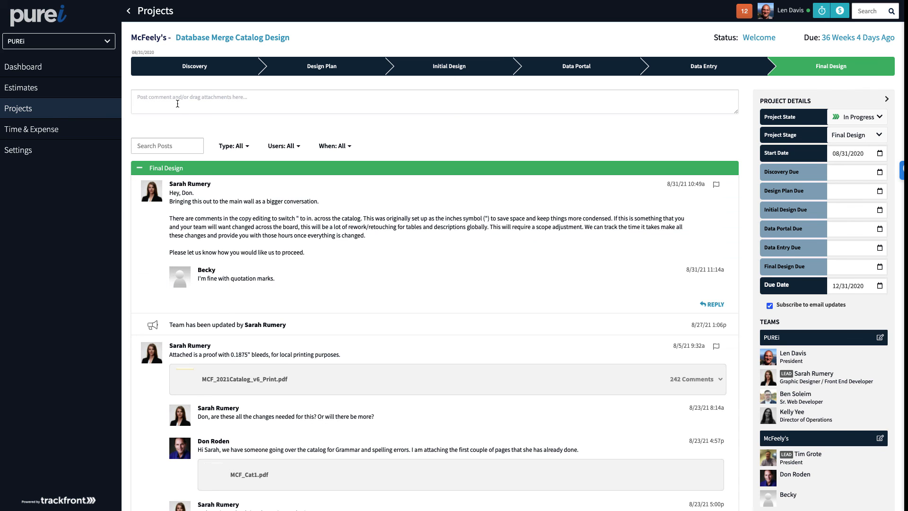
pyautogui.scroll(-3, 809, 423)
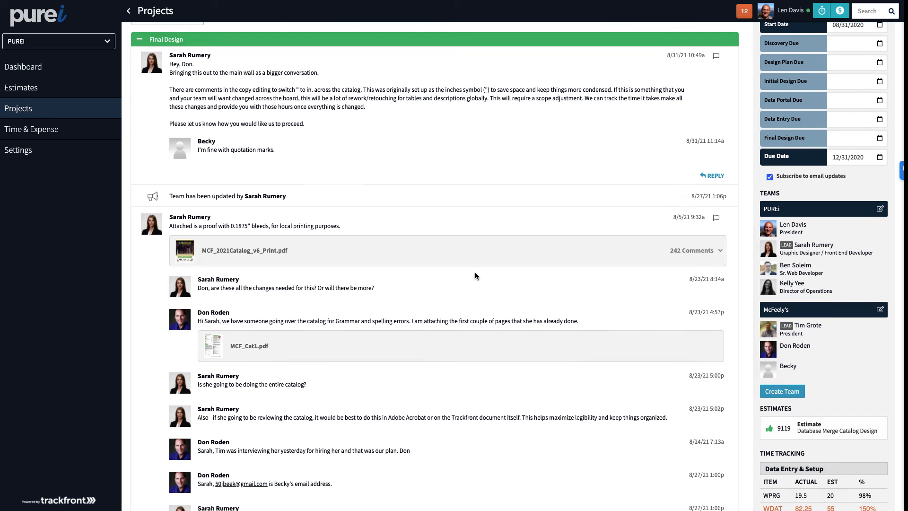
pyautogui.scroll(3, 474, 272)
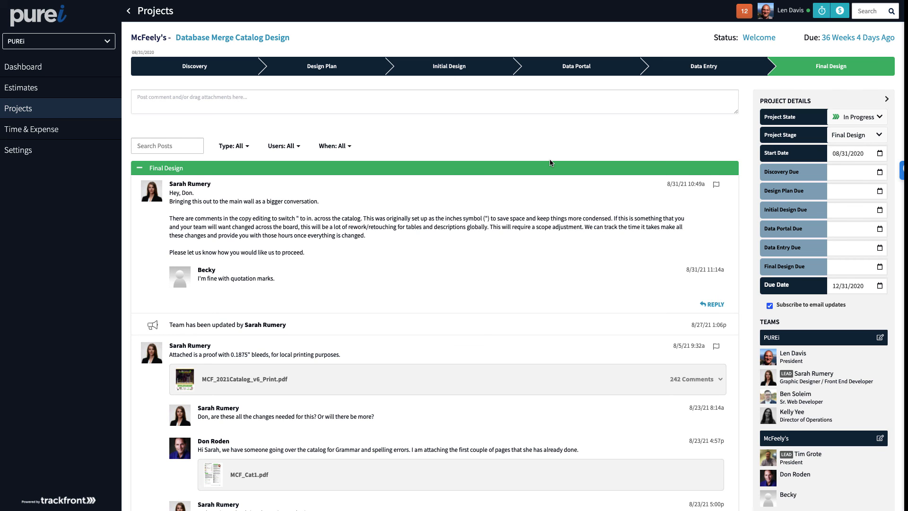
pyautogui.click(40, 114)
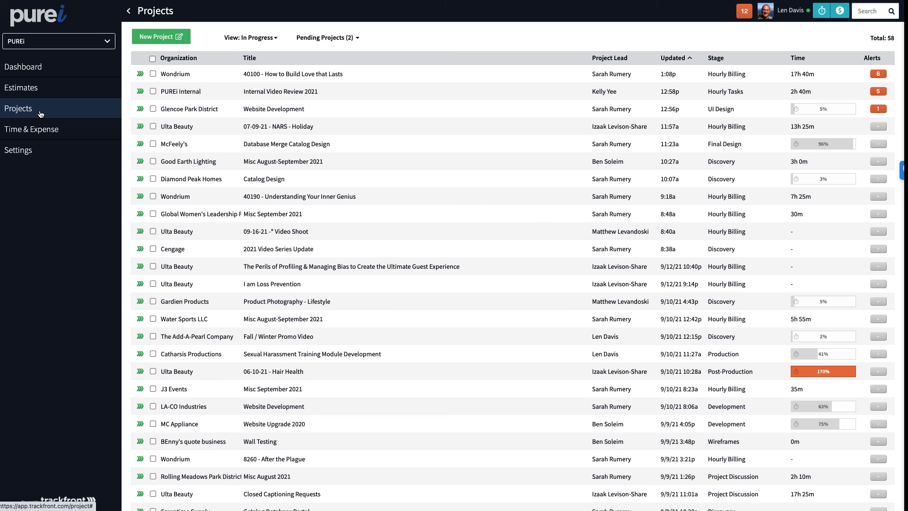
# - Set up a project from the pending Baskets R US estimate with Digital Ad Campaign stages, but return to the project list without creating it
pyautogui.click(358, 43)
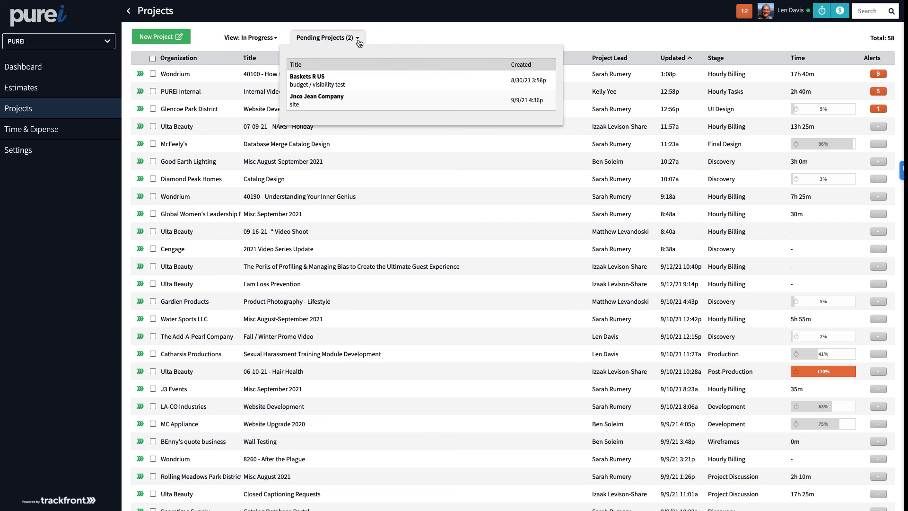
pyautogui.click(353, 82)
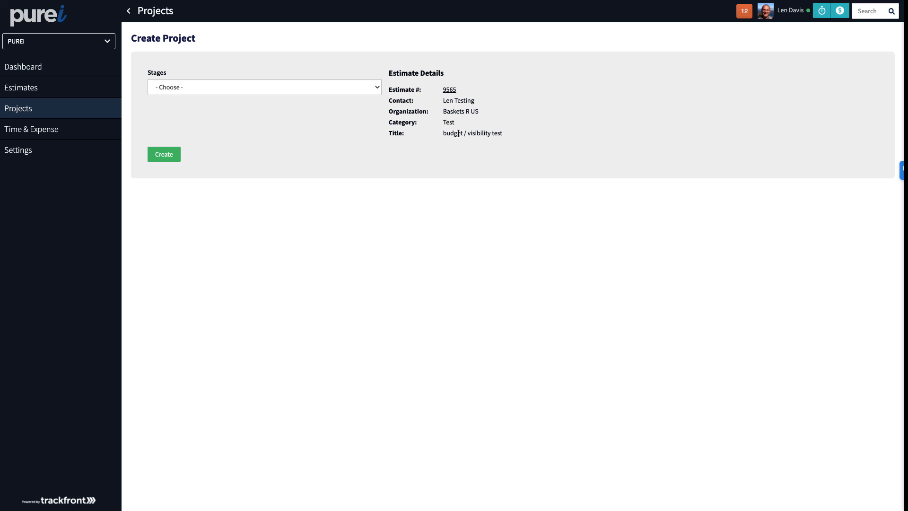
pyautogui.click(324, 93)
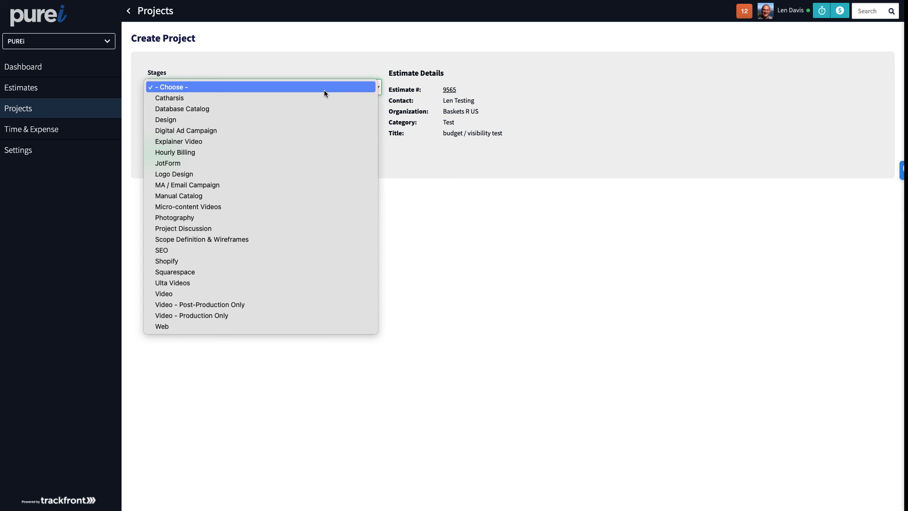
pyautogui.click(320, 130)
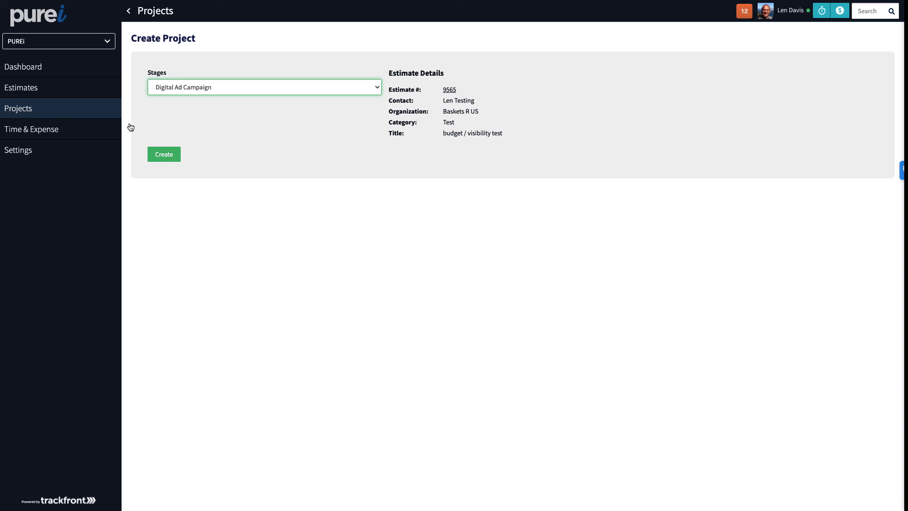
pyautogui.click(44, 111)
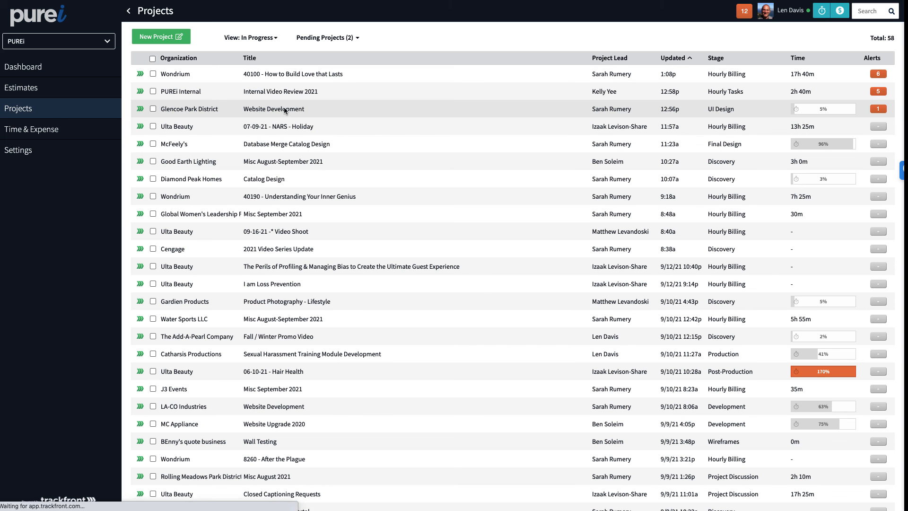
# - Open the Glencoe Park District Website Development project and examine its teams, linked estimate and time tracking
pyautogui.click(283, 110)
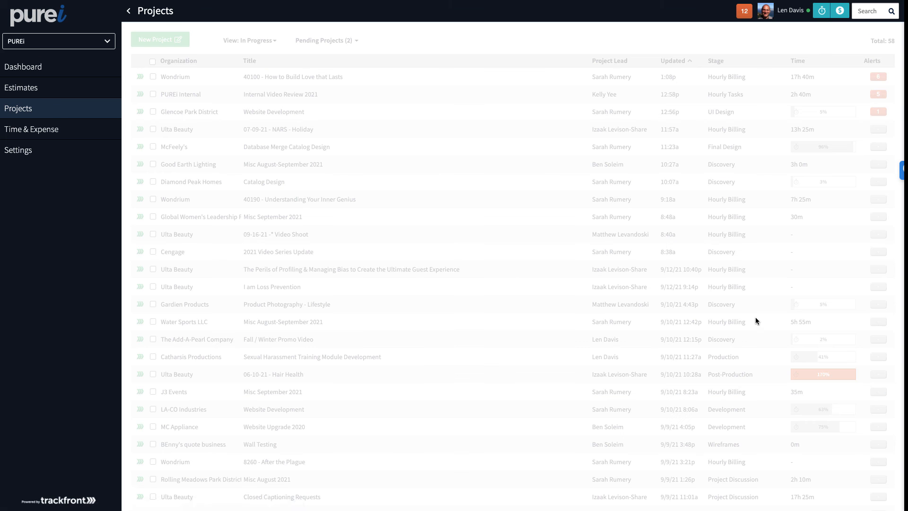
pyautogui.scroll(-4, 761, 303)
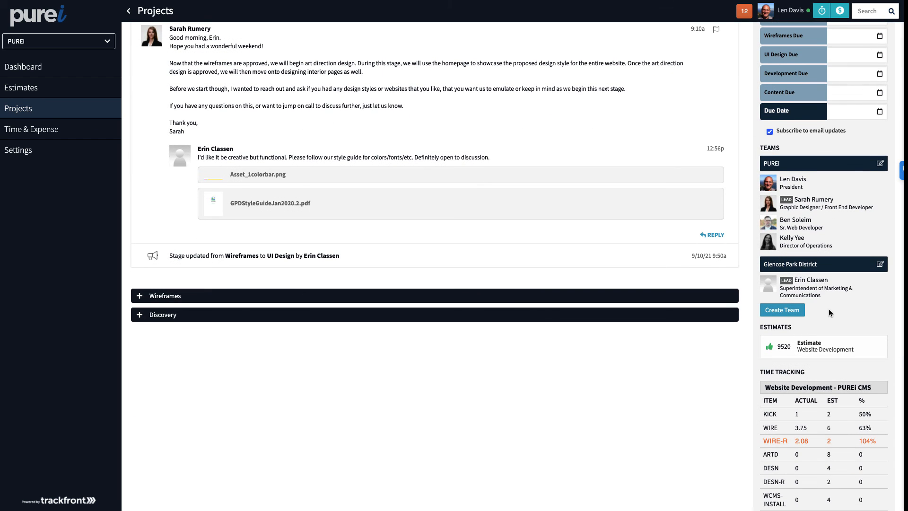
pyautogui.scroll(-3, 829, 308)
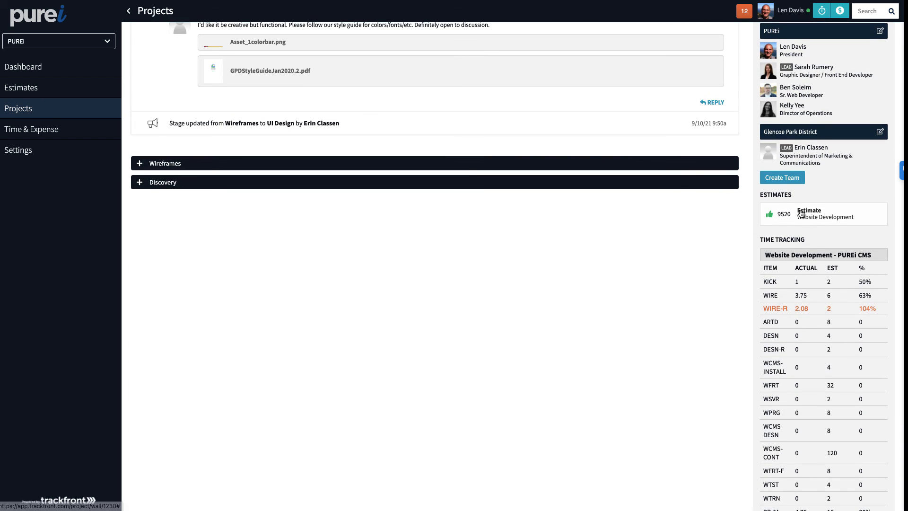
pyautogui.scroll(-2, 812, 253)
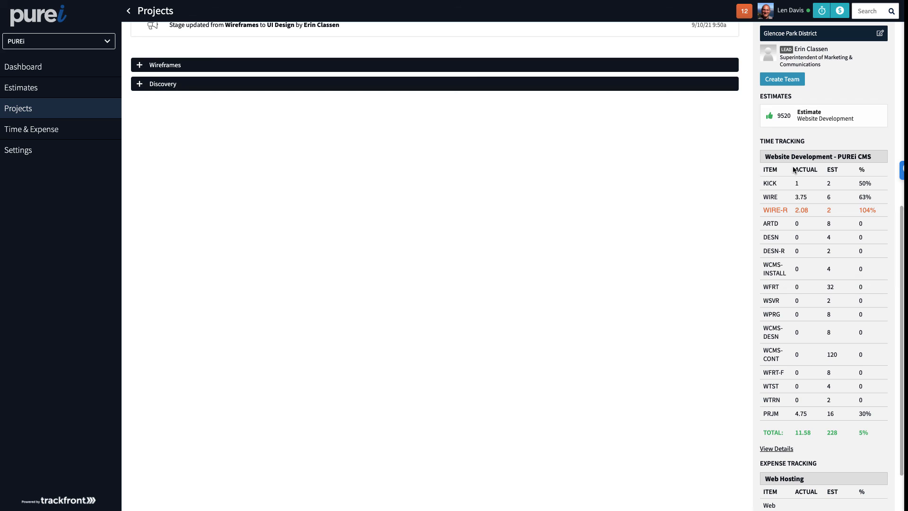